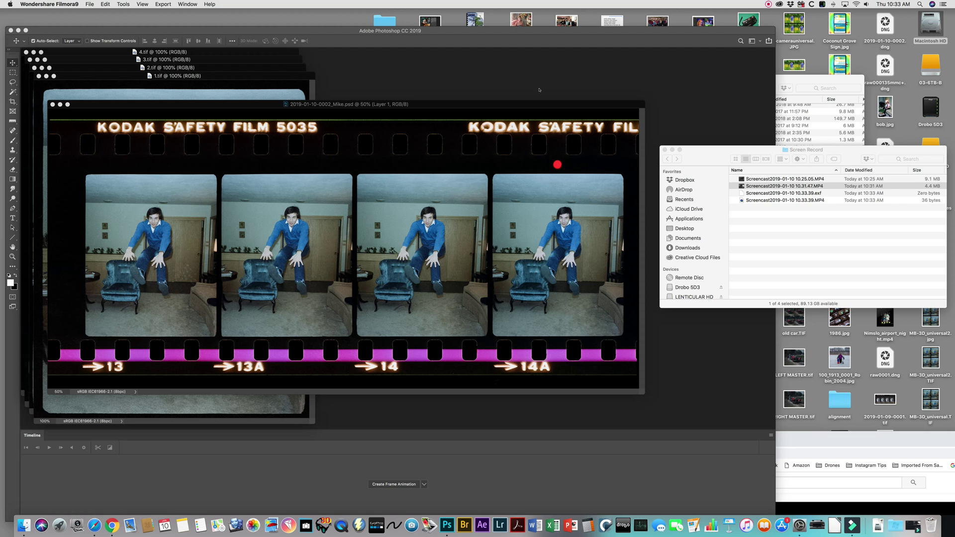
# Step: Put the film strip document away and spread out the 1.tif to 4.tif windows, with 4.tif beside the others
pyautogui.moveTo(537, 104); pyautogui.dragTo(556, 86)
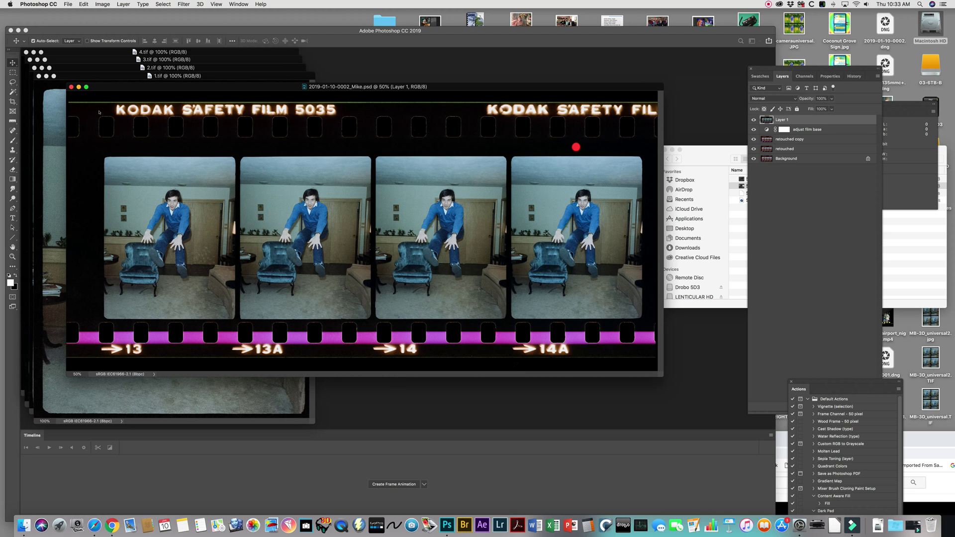
pyautogui.press('super+m')
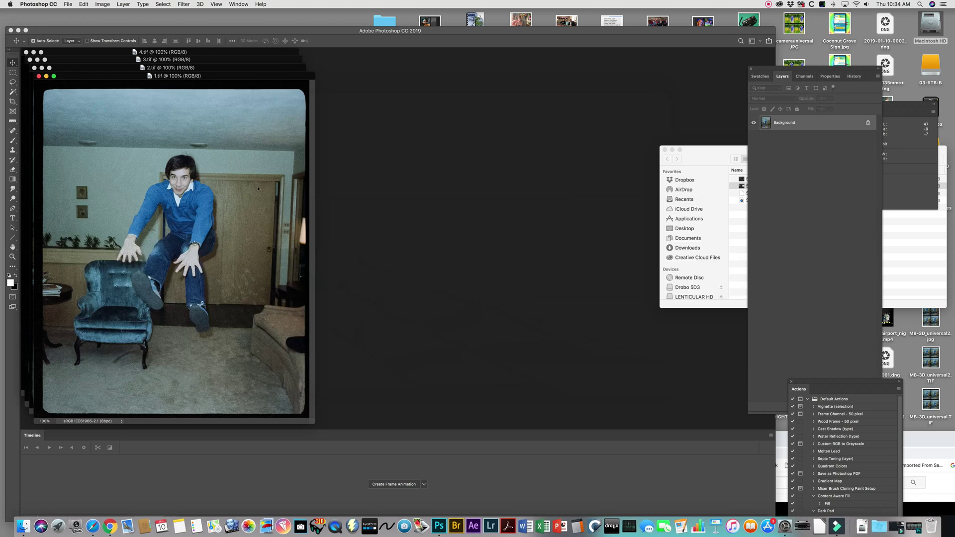
pyautogui.moveTo(263, 76); pyautogui.dragTo(369, 99)
pyautogui.moveTo(221, 70); pyautogui.dragTo(226, 80)
pyautogui.click(225, 64)
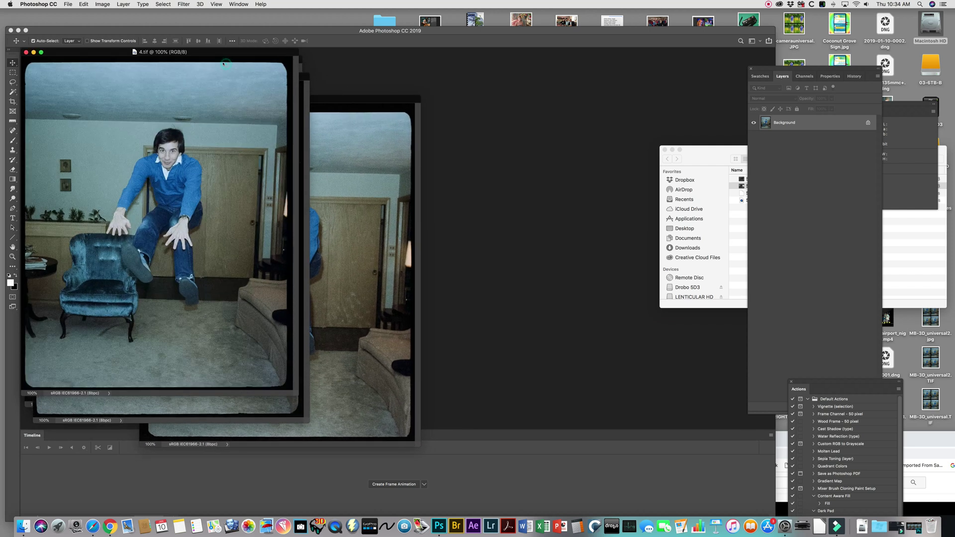
pyautogui.moveTo(278, 51); pyautogui.dragTo(557, 81)
# Step: Convert the Background of 4.tif into a regular layer named 4
pyautogui.moveTo(813, 68); pyautogui.dragTo(753, 67)
pyautogui.doubleClick(753, 125)
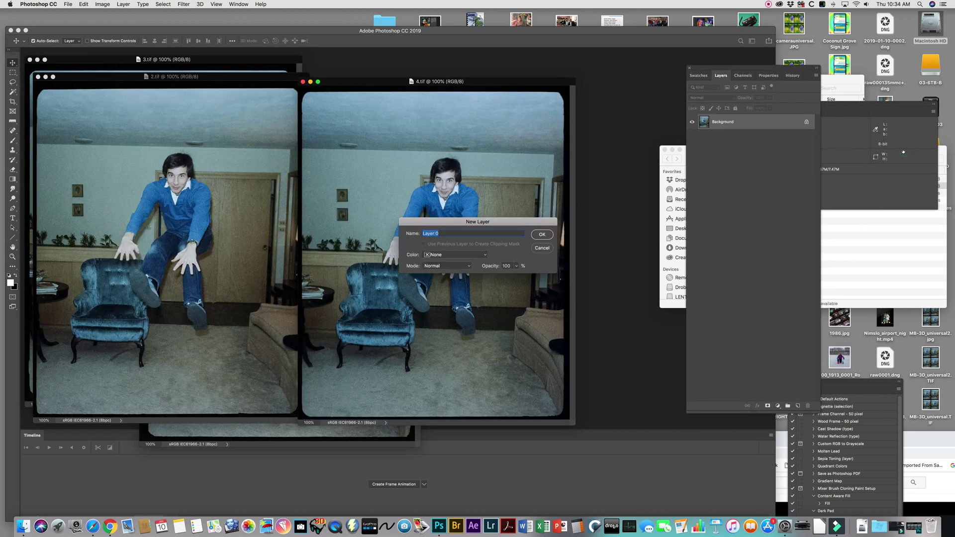
pyautogui.write('4')
pyautogui.press('Return')
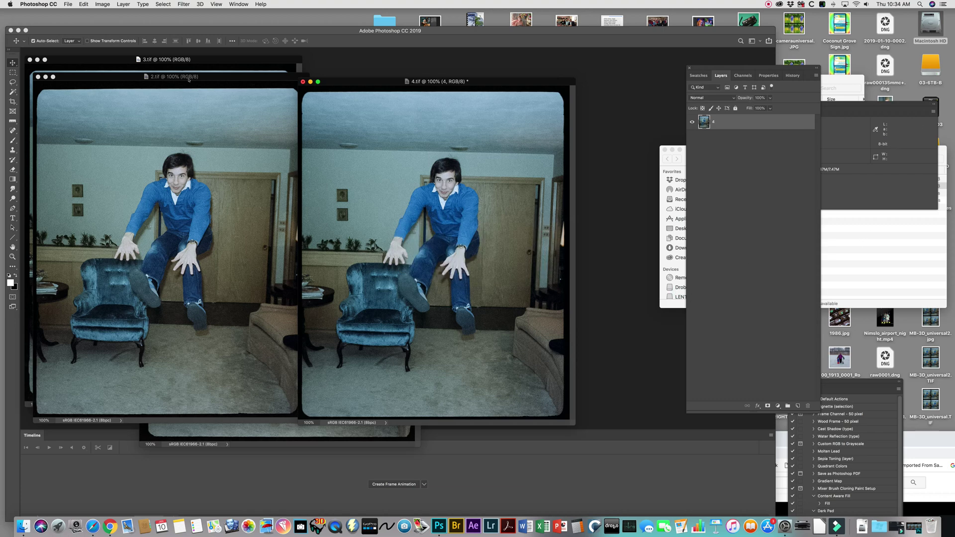
# Step: Copy the 3.tif image into 4.tif as a layer named 3, and close 3.tif
pyautogui.click(182, 73)
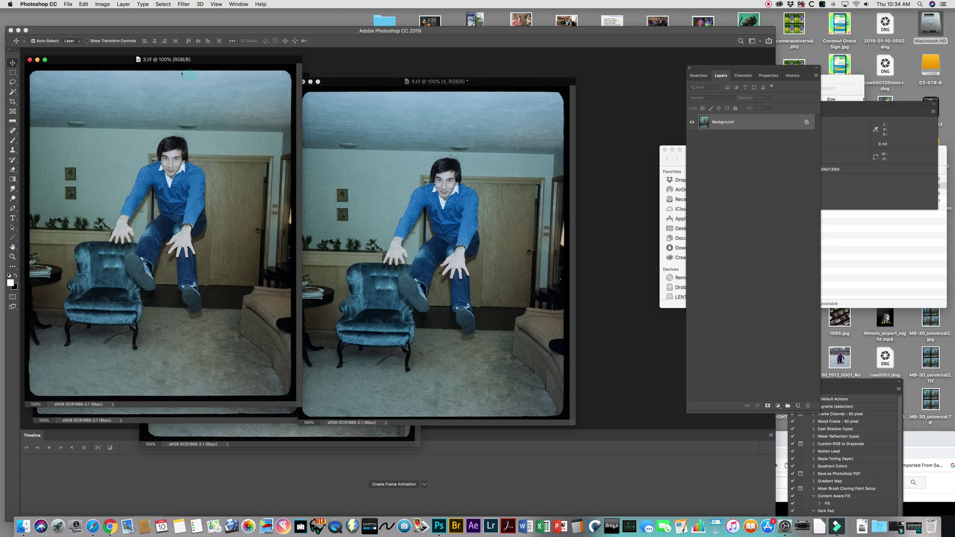
pyautogui.click(19, 78)
pyautogui.click(343, 356)
pyautogui.moveTo(343, 356); pyautogui.dragTo(343, 356)
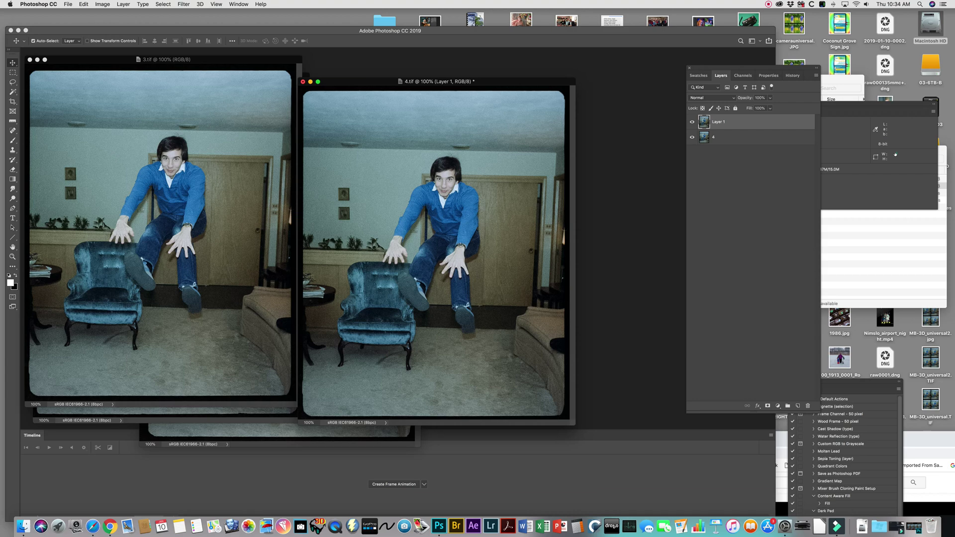
pyautogui.doubleClick(718, 122)
pyautogui.write('3')
pyautogui.press('Return')
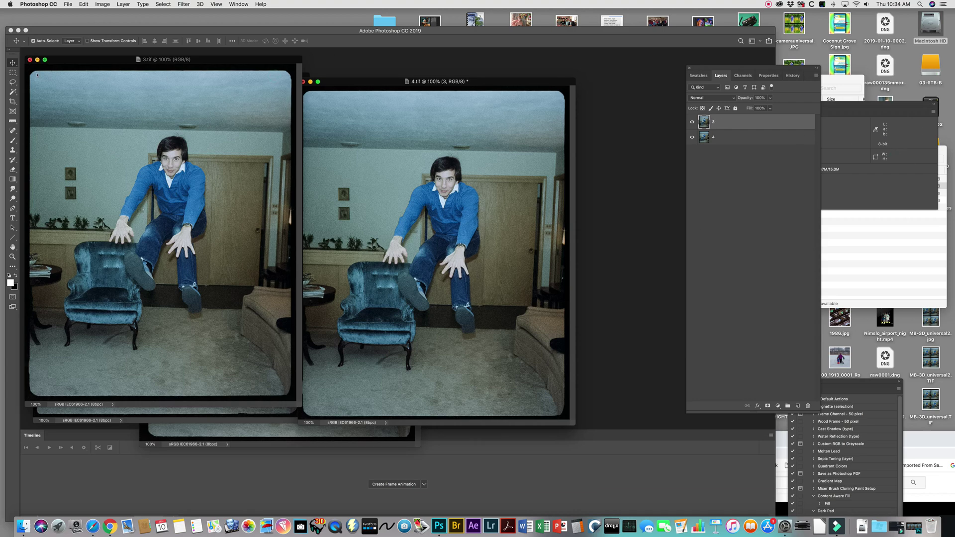
pyautogui.click(30, 60)
pyautogui.click(140, 96)
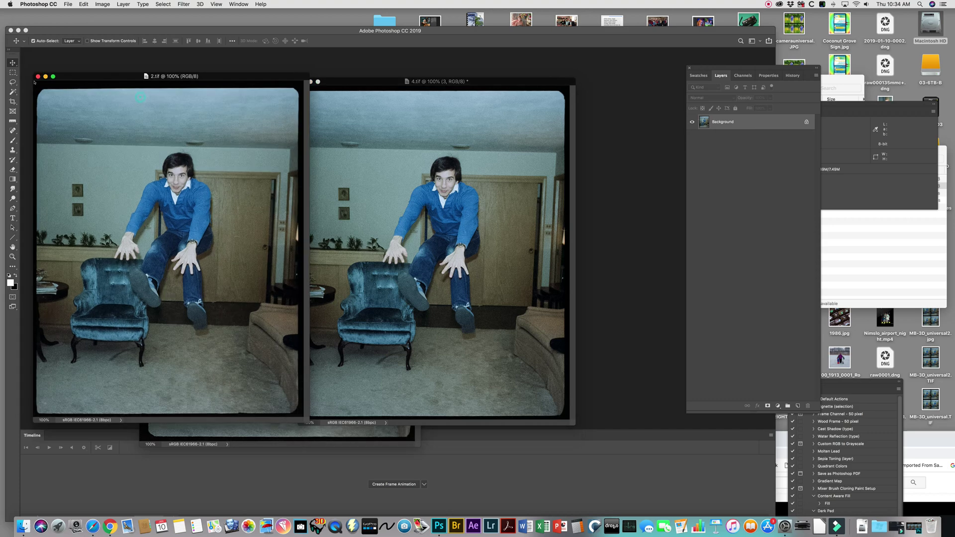
# Step: Copy the 2.tif image into 4.tif as a layer named 2, and close 2.tif
pyautogui.moveTo(279, 291); pyautogui.dragTo(512, 323)
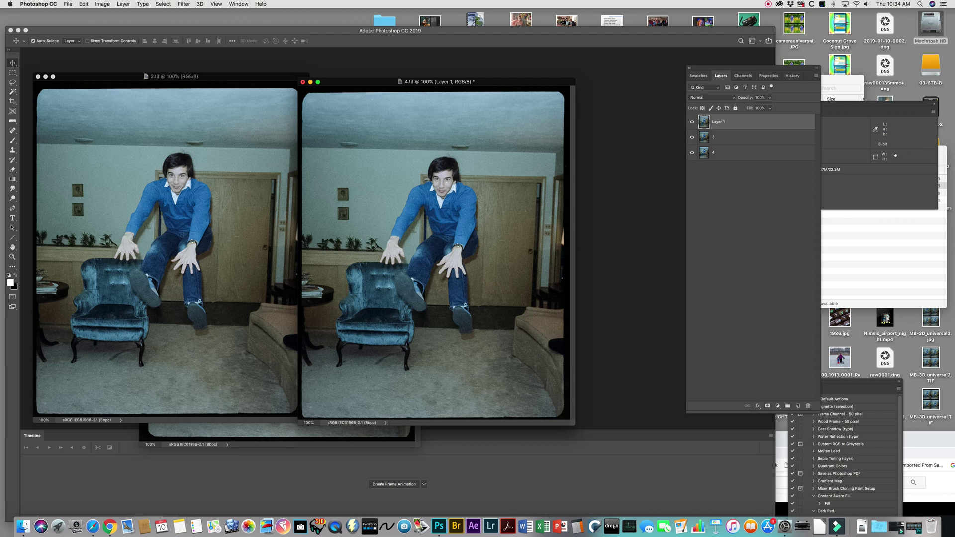
pyautogui.doubleClick(717, 122)
pyautogui.write('2')
pyautogui.press('Return')
pyautogui.click(272, 145)
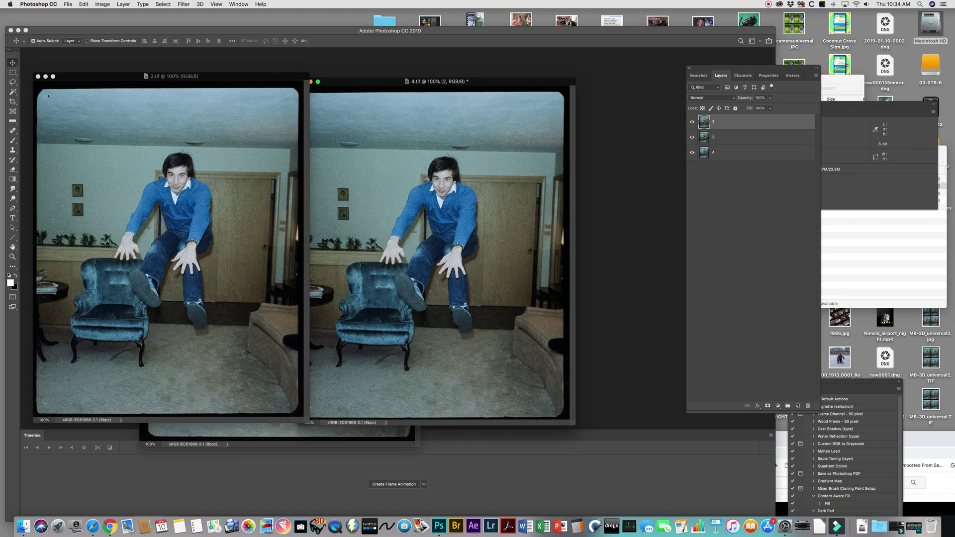
pyautogui.press('super+w')
pyautogui.hotkey('ctrl', 'Tab')
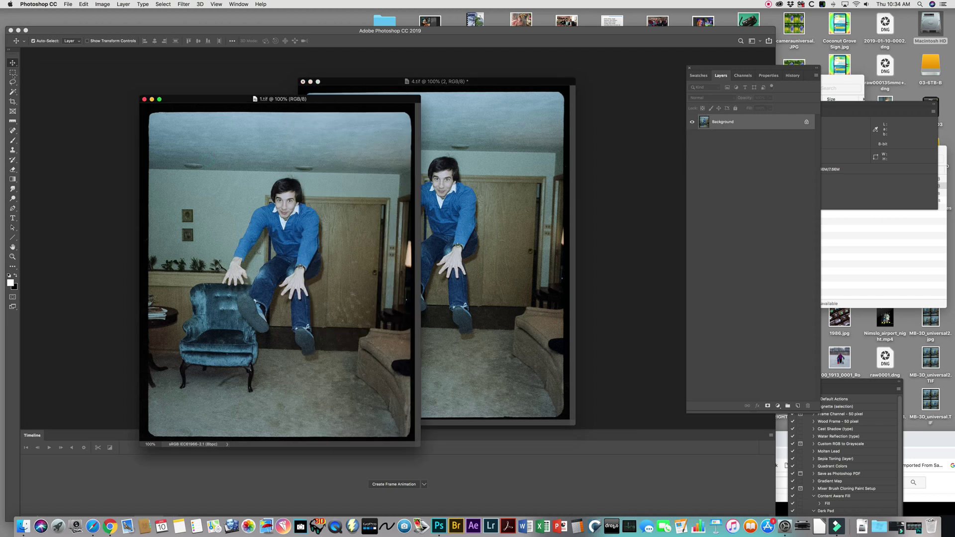
# Step: Copy the 1.tif image into 4.tif as the topmost layer, name it 1, and close 1.tif
pyautogui.moveTo(362, 290); pyautogui.dragTo(522, 348)
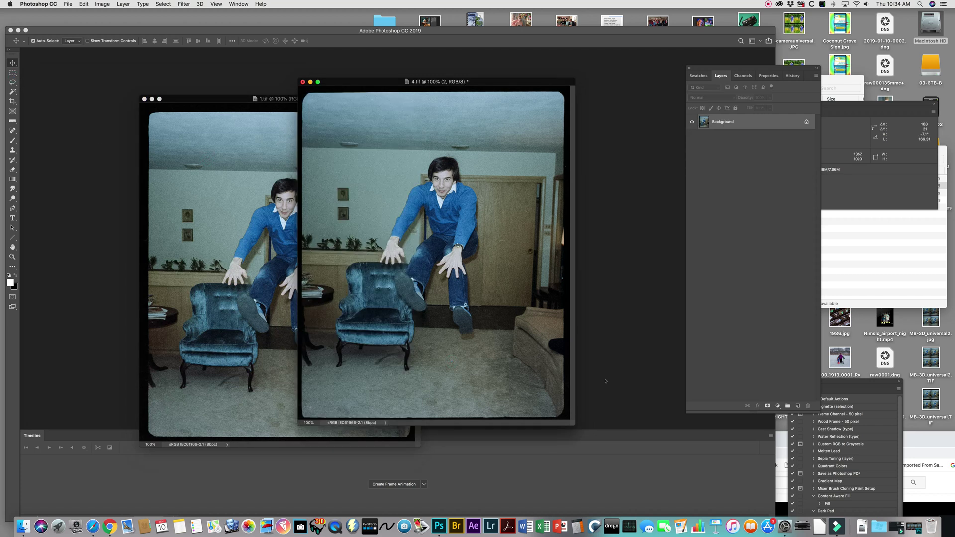
pyautogui.press('super+v')
pyautogui.press('super+w')
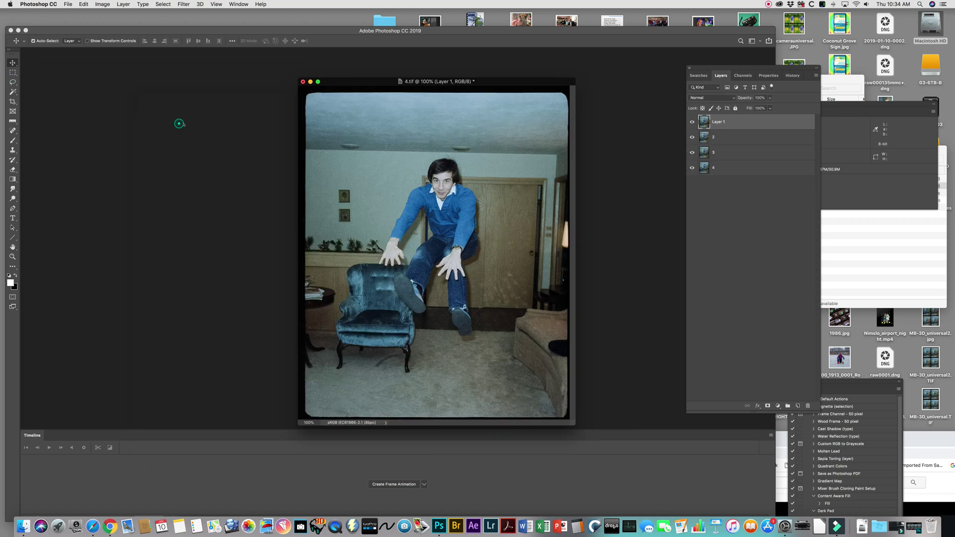
pyautogui.moveTo(512, 81); pyautogui.dragTo(361, 69)
pyautogui.moveTo(753, 68); pyautogui.dragTo(629, 75)
pyautogui.doubleClick(594, 128)
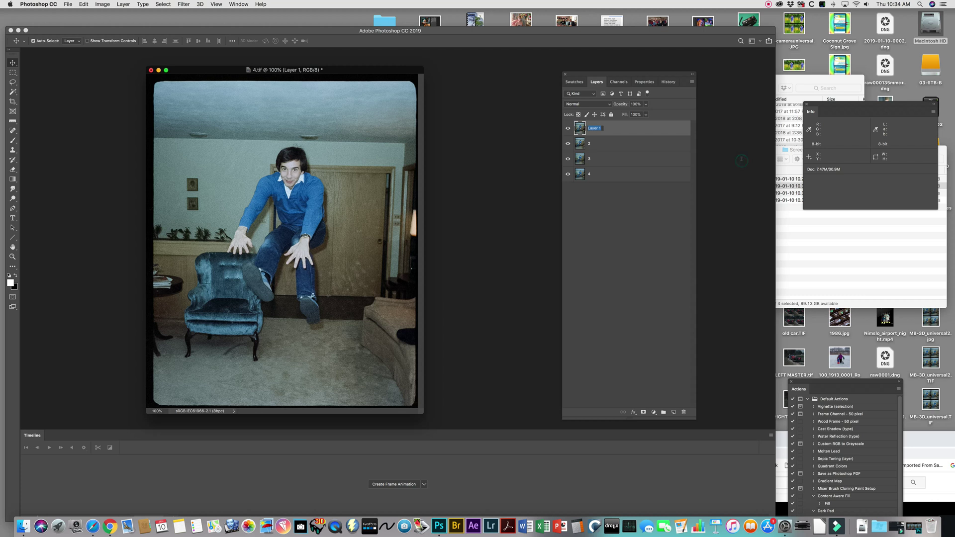
pyautogui.write('1')
pyautogui.press('Return')
pyautogui.hotkey('alt', '[')
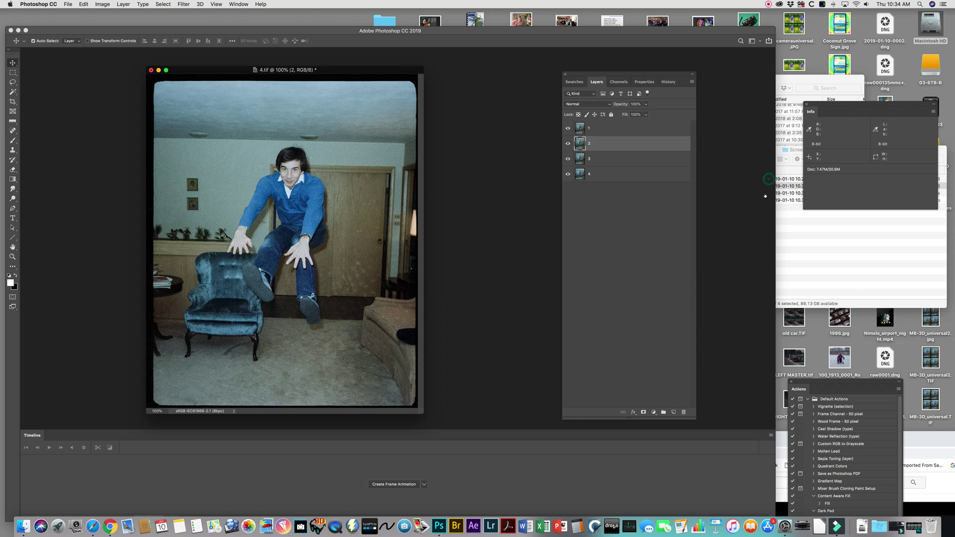
pyautogui.hotkey('alt', '[')
pyautogui.hotkey('alt', '[')
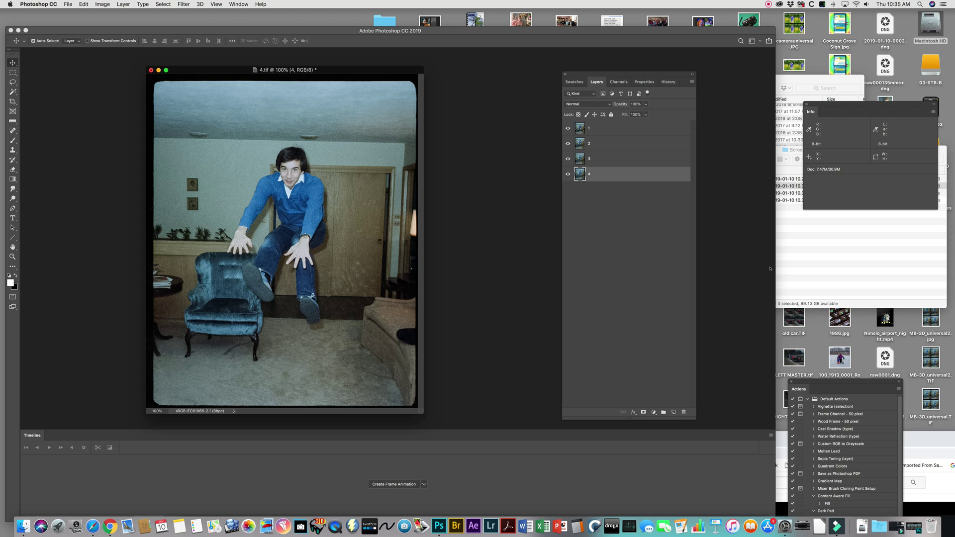
pyautogui.press('c')
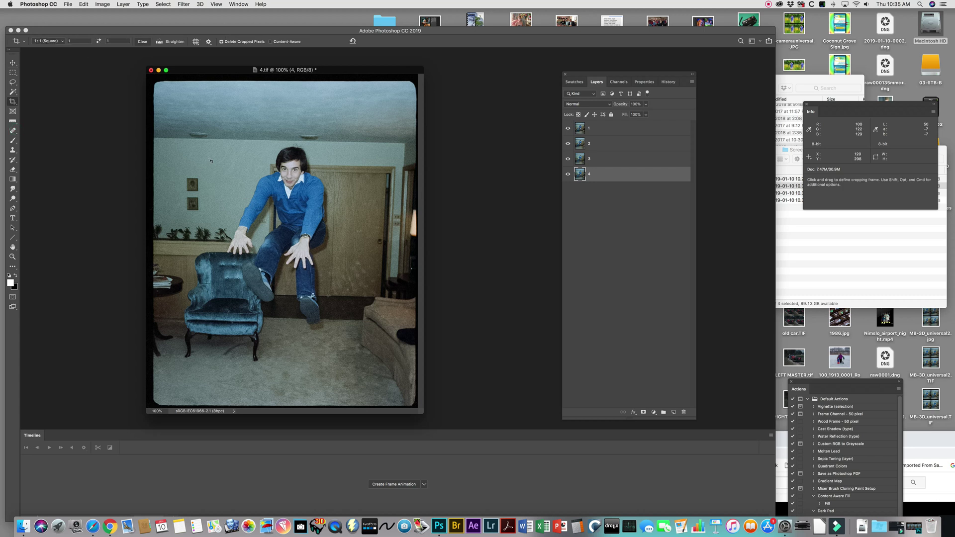
pyautogui.moveTo(165, 118); pyautogui.dragTo(342, 322)
pyautogui.moveTo(483, 445); pyautogui.dragTo(505, 472)
pyautogui.press('Escape')
# Step: Hide layers 1 and 2, and set layer 3's blend mode to Difference
pyautogui.click(708, 161)
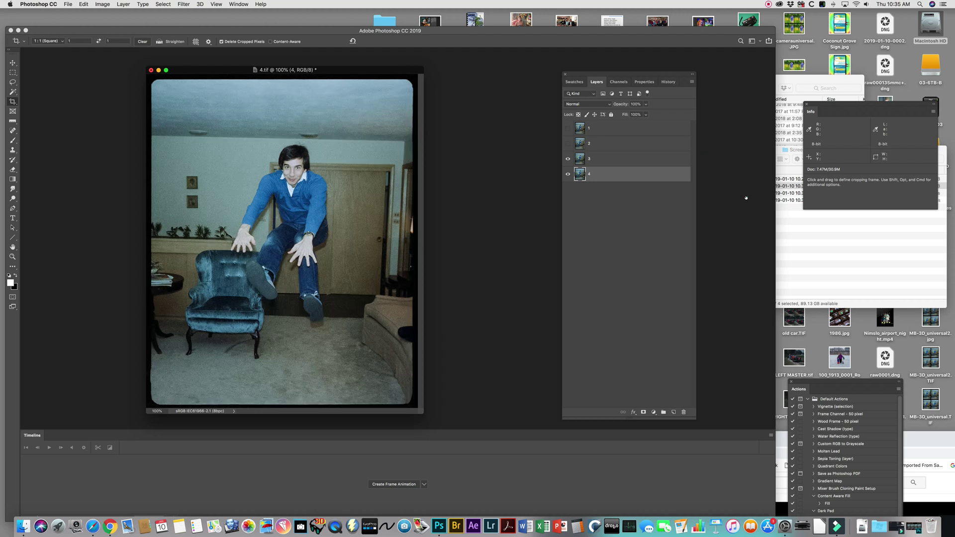
pyautogui.click(596, 158)
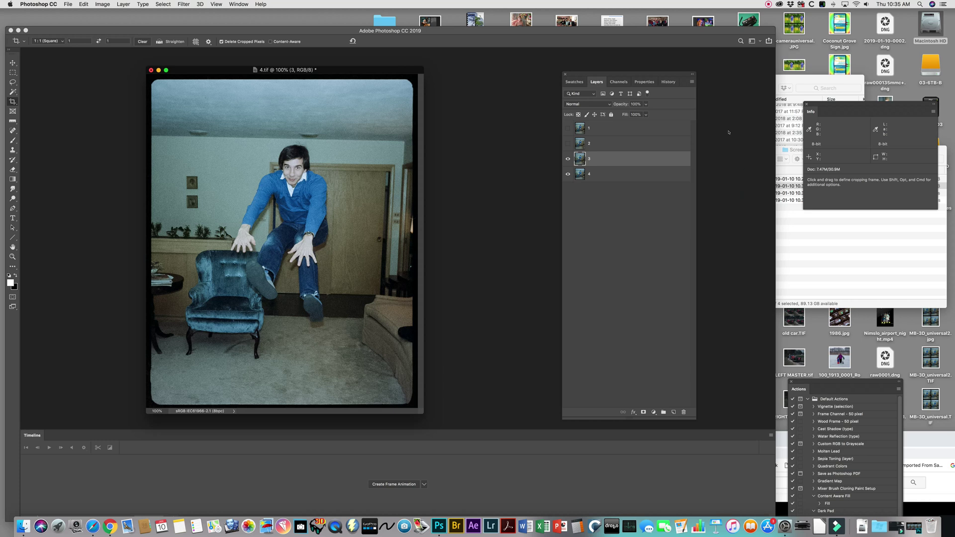
pyautogui.click(583, 104)
pyautogui.hotkey('shift', 'alt', 'e')
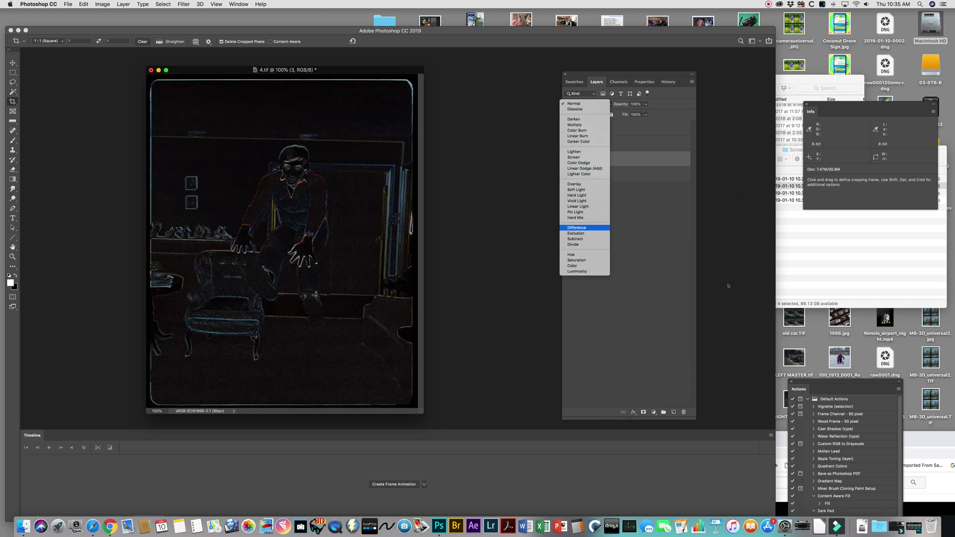
pyautogui.press('Return')
# Step: Nudge layer 3 in small increments until the man's face and collar line up with layer 4
pyautogui.press('z')
pyautogui.click(366, 219)
pyautogui.click(365, 218)
pyautogui.click(364, 219)
pyautogui.click(363, 218)
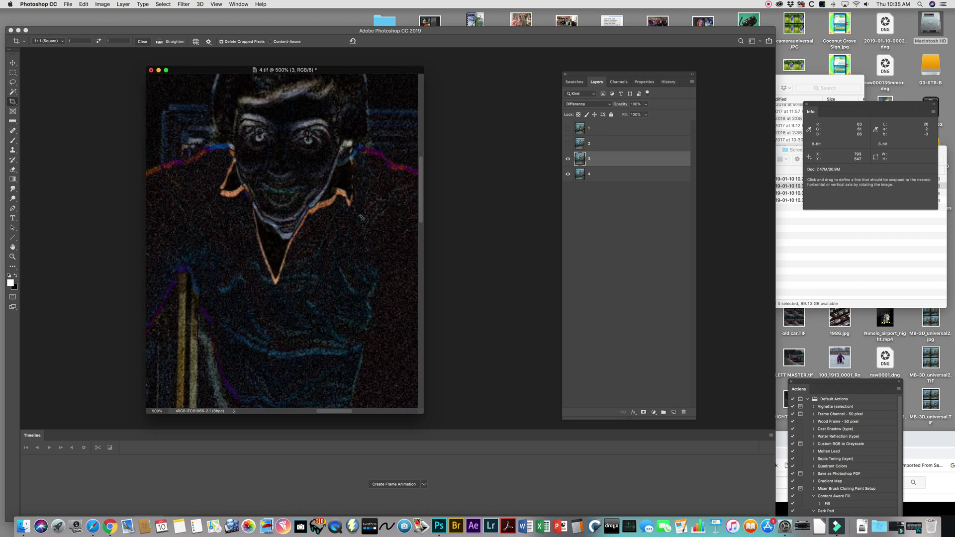
pyautogui.press('v')
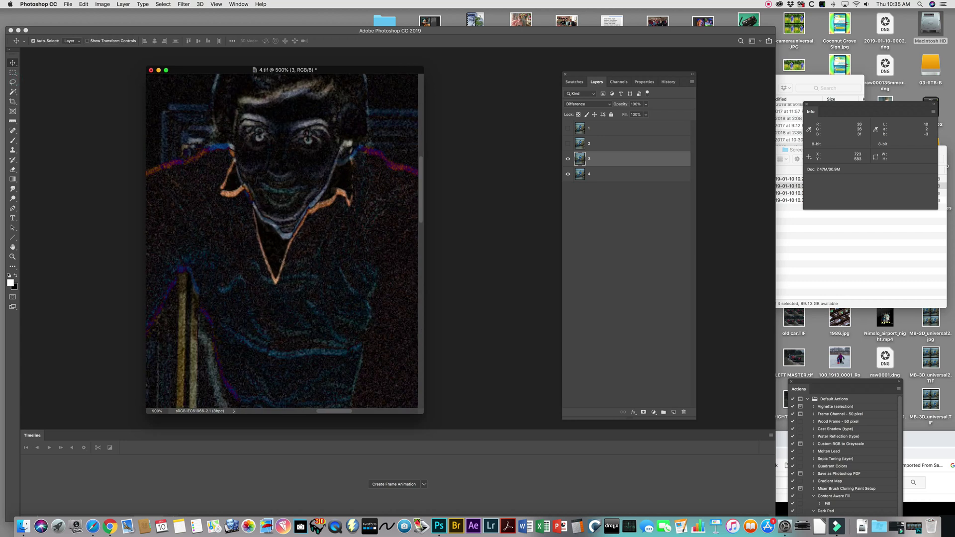
pyautogui.press('Down')
pyautogui.press('Down')
pyautogui.press('Down')
pyautogui.press('Down')
pyautogui.press('Down')
pyautogui.press('Down')
pyautogui.press('Down')
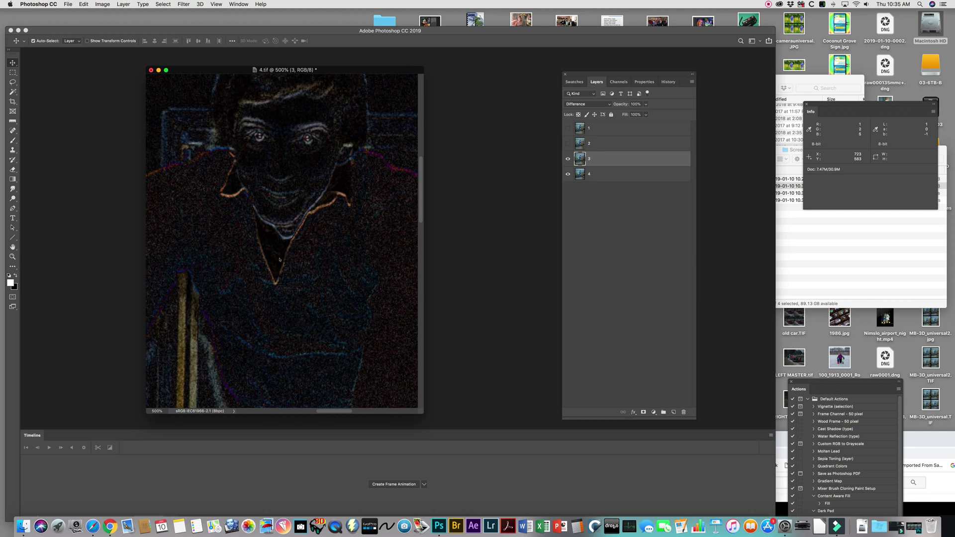
pyautogui.press('Left')
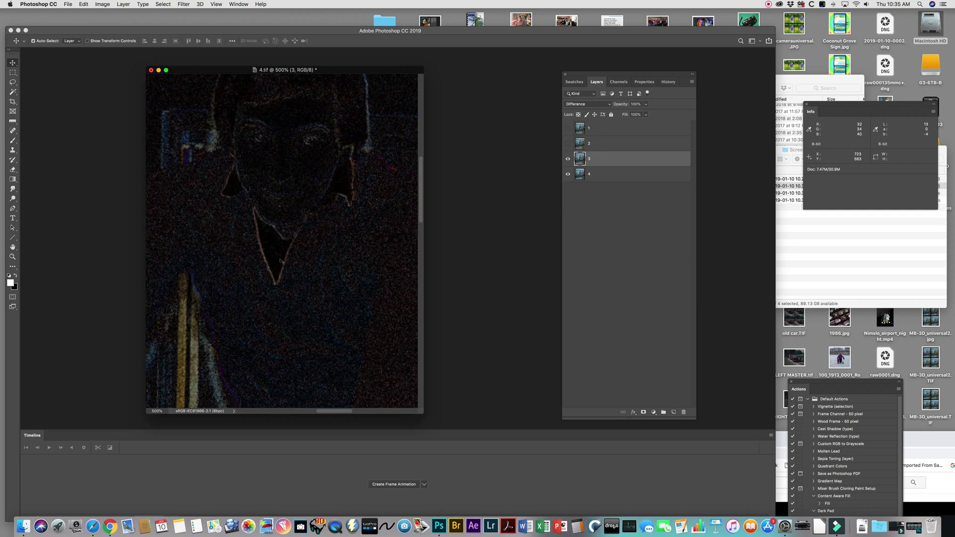
pyautogui.press('Right')
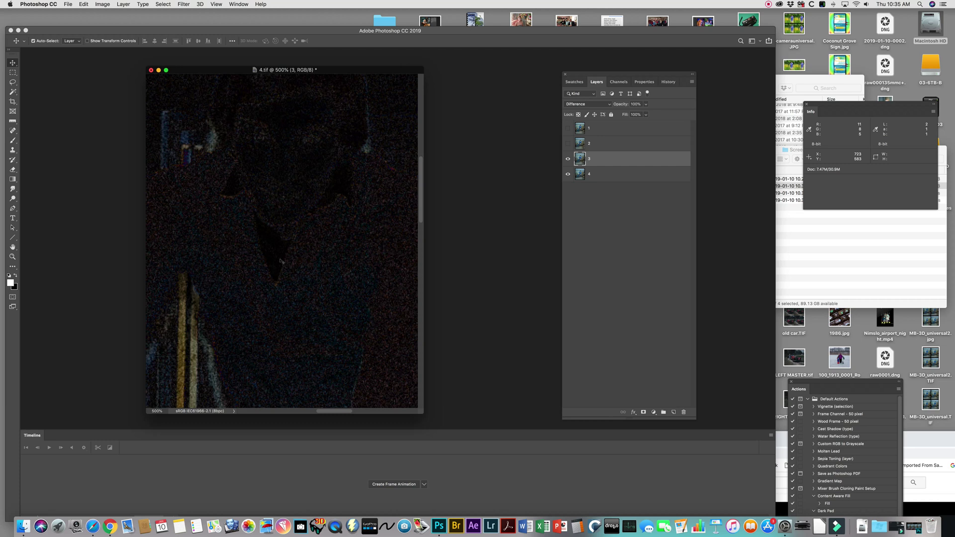
# Step: Set layer 3's blend mode back to Normal and show layer 2
pyautogui.click(586, 104)
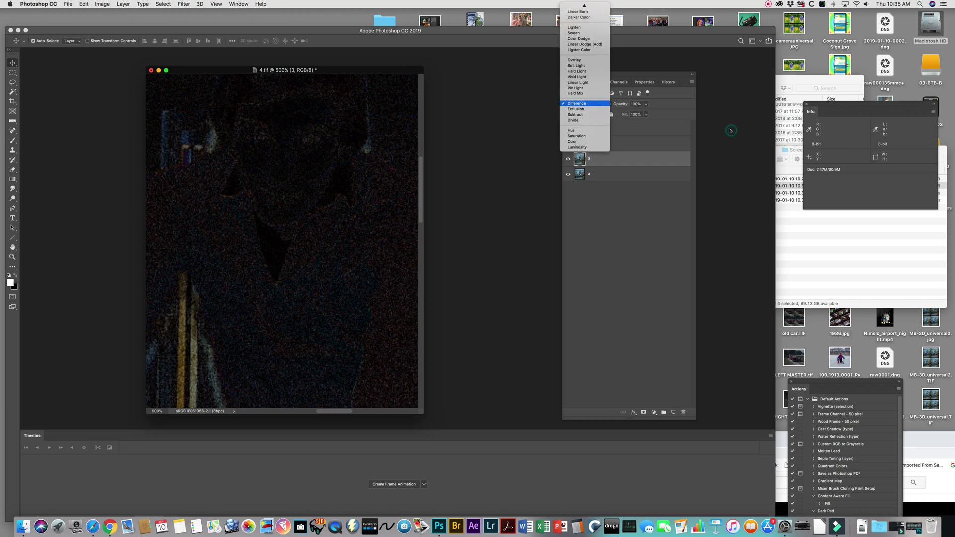
pyautogui.click(584, 7)
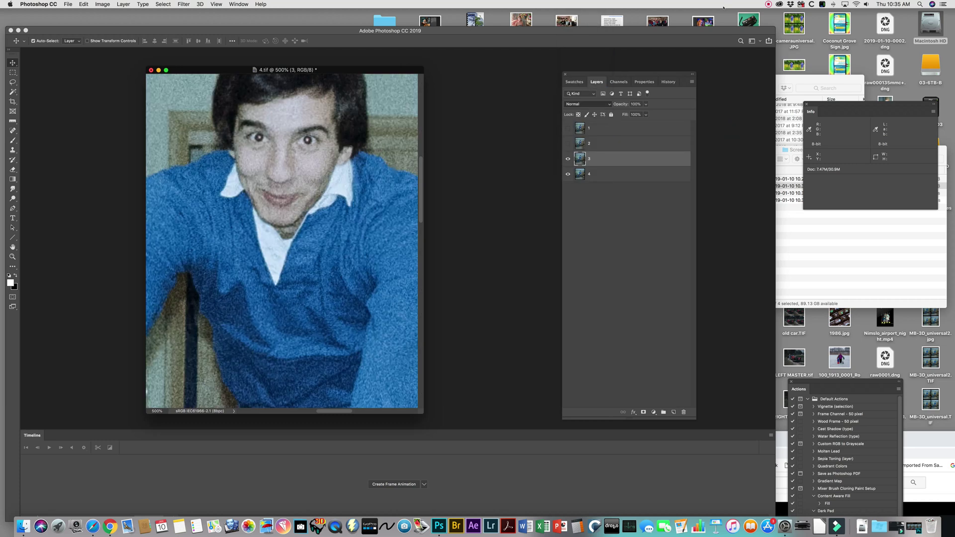
pyautogui.click(567, 143)
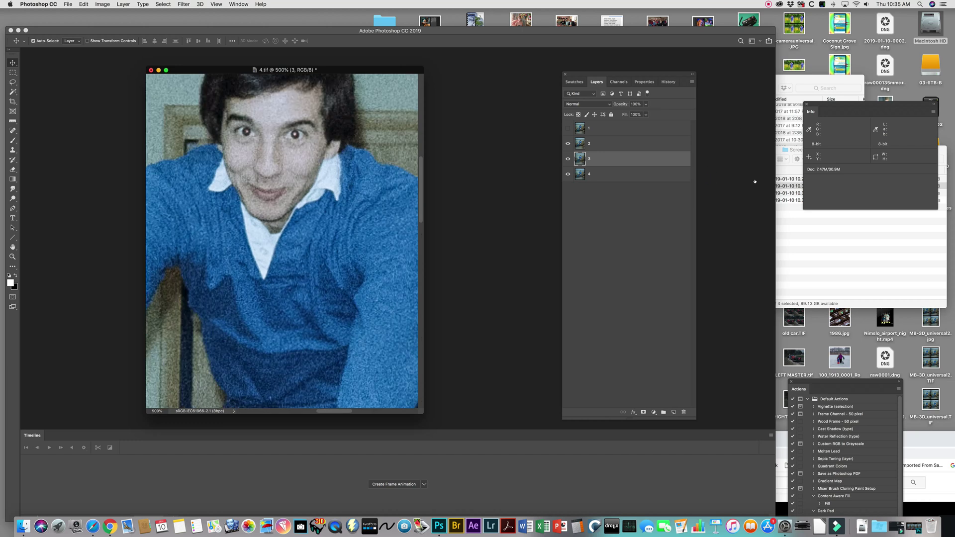
# Step: Set layer 2's blend mode to Difference for comparison with layer 3
pyautogui.click(604, 144)
pyautogui.click(587, 104)
pyautogui.press('Down')
pyautogui.press('Down')
pyautogui.press('Down')
pyautogui.press('Down')
pyautogui.press('Down')
pyautogui.press('Down')
pyautogui.press('Down')
pyautogui.press('Down')
pyautogui.press('Down')
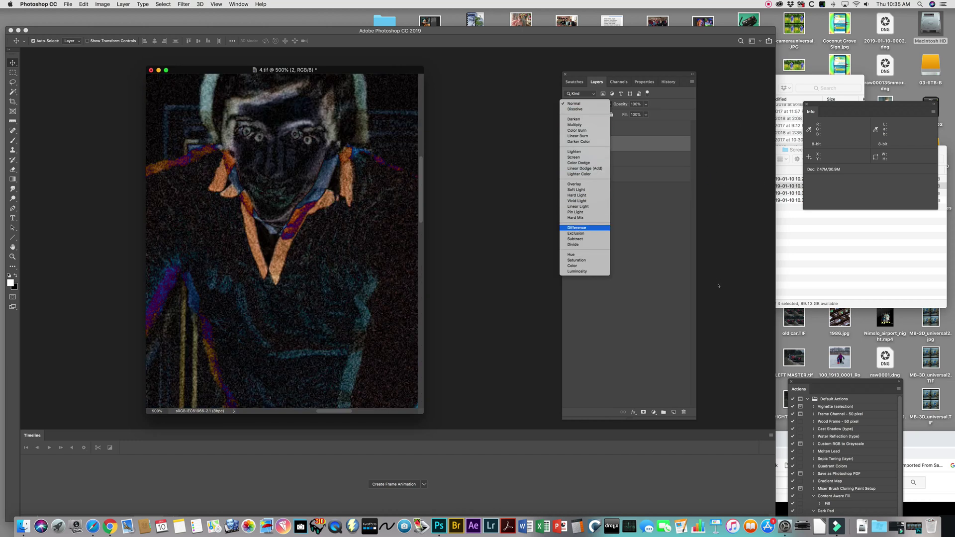
pyautogui.press('Return')
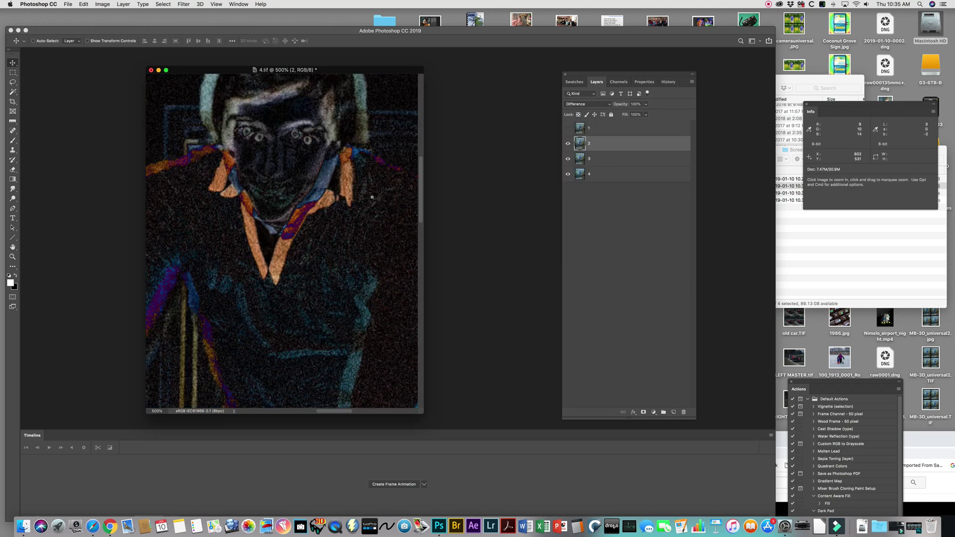
# Step: Nudge layer 2 in small increments until the man's face and collar line up with layer 3
pyautogui.keyDown('super'); pyautogui.click(371, 197); pyautogui.keyUp('super')
pyautogui.keyDown('super'); pyautogui.click(372, 197); pyautogui.keyUp('super')
pyautogui.keyDown('super'); pyautogui.click(372, 197); pyautogui.keyUp('super')
pyautogui.moveTo(368, 145); pyautogui.dragTo(374, 200)
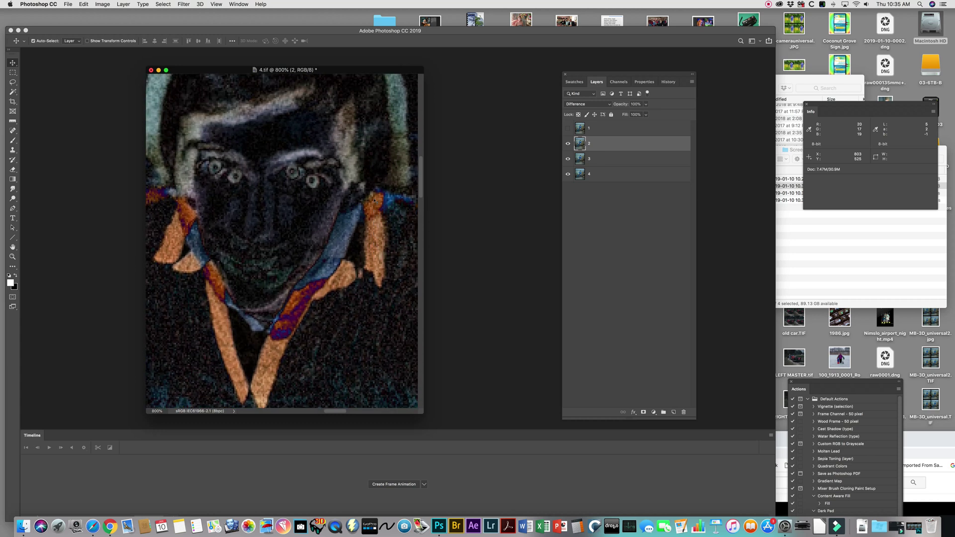
pyautogui.press('Right')
pyautogui.press('Right')
pyautogui.press('Right')
pyautogui.press('Right')
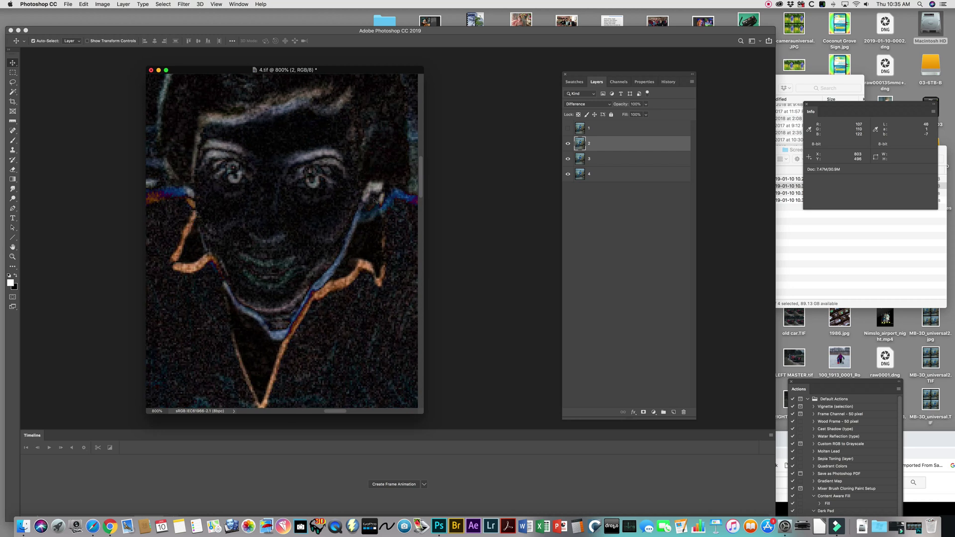
pyautogui.press('Up')
pyautogui.press('Up')
pyautogui.press('Up')
pyautogui.press('Up')
pyautogui.press('Up')
pyautogui.press('Up')
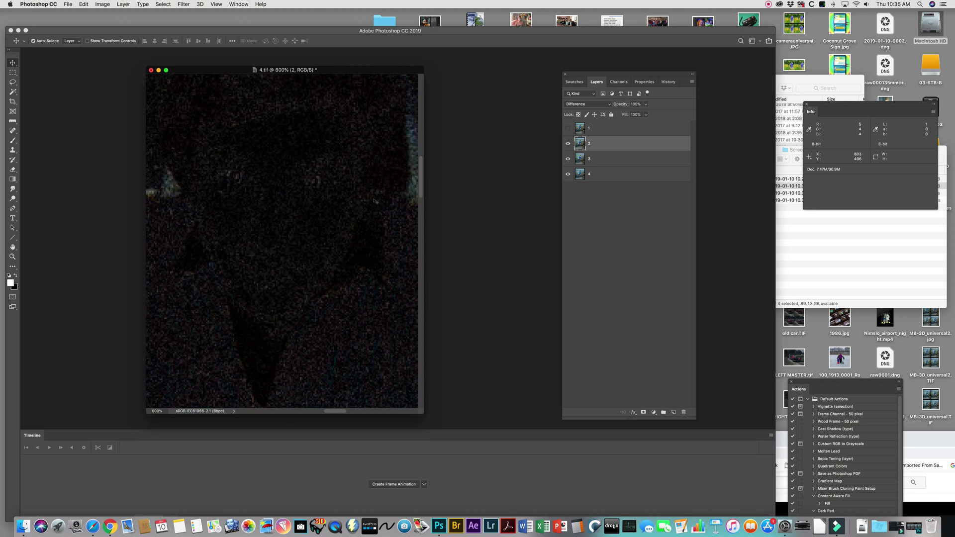
pyautogui.press('Up')
pyautogui.press('Down')
# Step: Set layer 2's blend mode back to Normal, then show and select layer 1
pyautogui.click(587, 104)
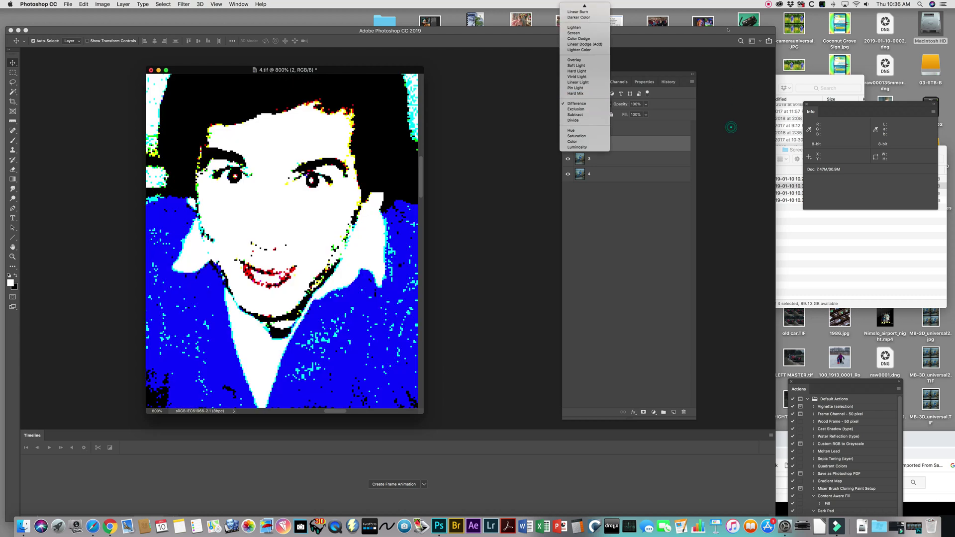
pyautogui.click(736, 145)
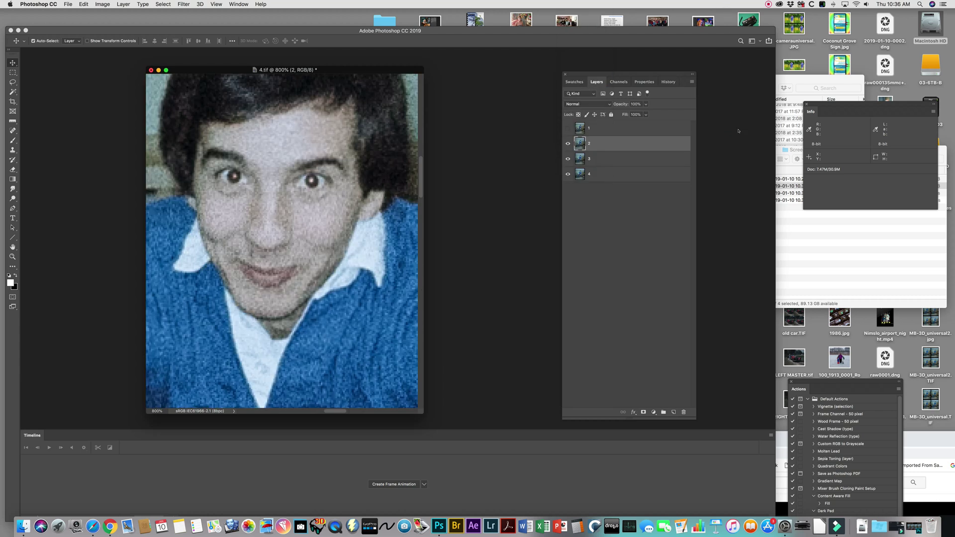
pyautogui.click(589, 128)
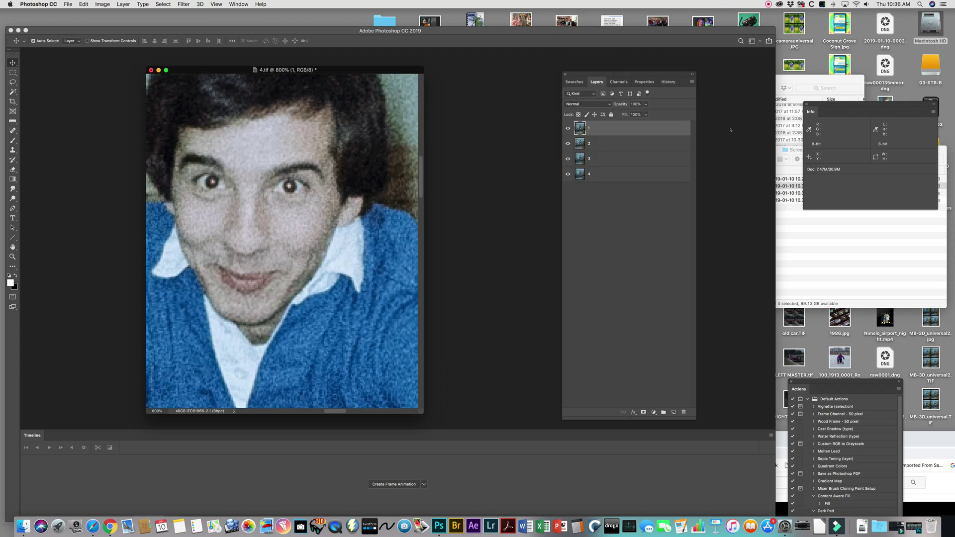
# Step: Set layer 1 to Difference blending and nudge it in small increments until the man's face and collar line up with layer 2
pyautogui.click(585, 104)
pyautogui.click(576, 227)
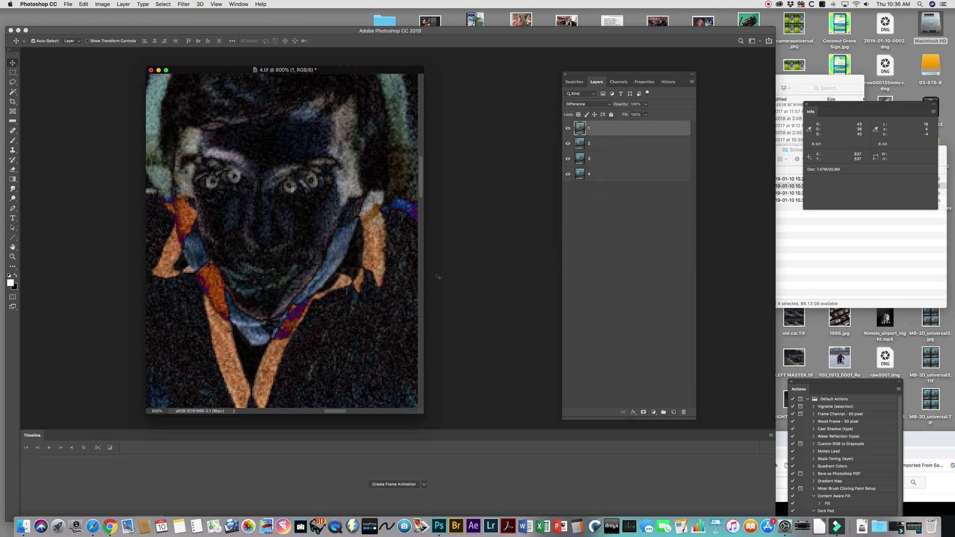
pyautogui.press('Right')
pyautogui.press('Right')
pyautogui.press('Right')
pyautogui.press('Right')
pyautogui.press('Right')
pyautogui.press('Right')
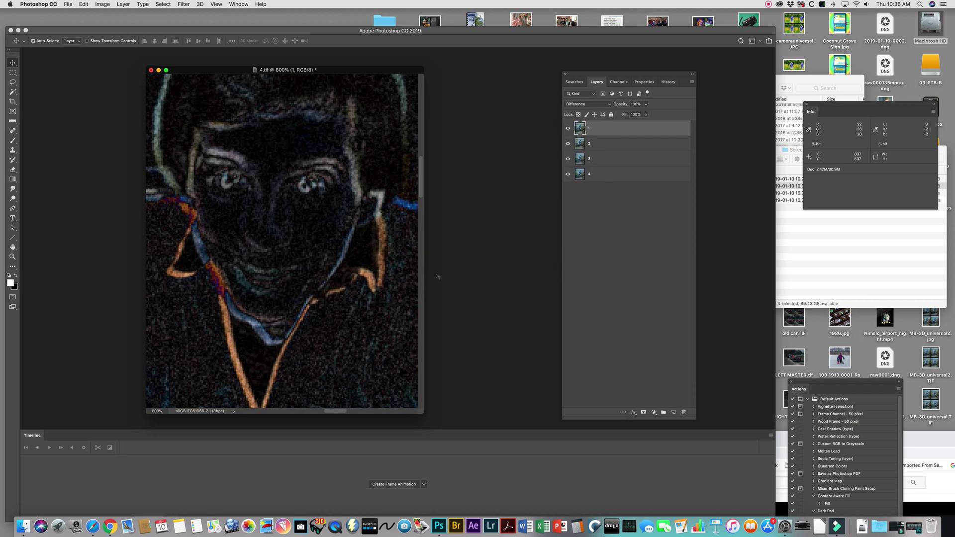
pyautogui.press('Right')
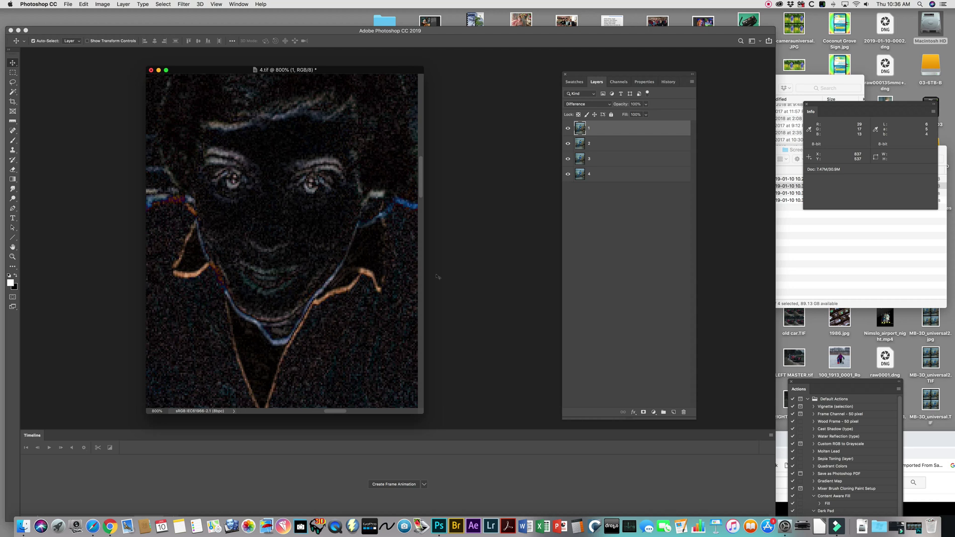
pyautogui.press('Right')
pyautogui.press('Right')
pyautogui.press('Right')
pyautogui.press('Right')
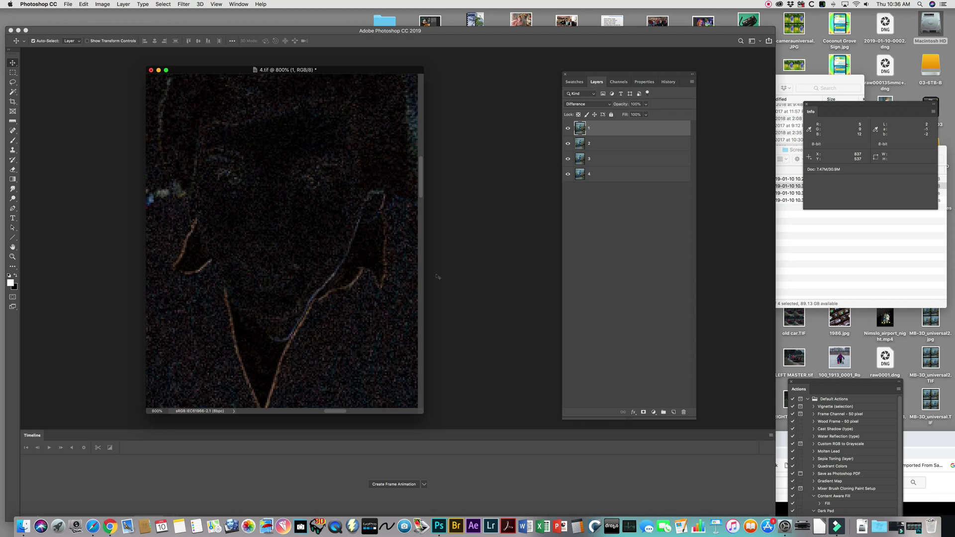
pyautogui.press('Right')
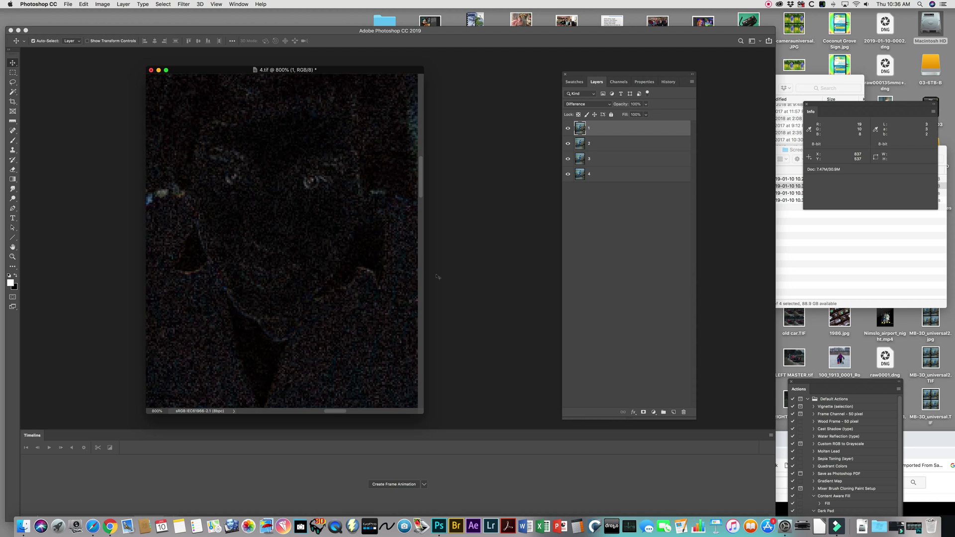
# Step: Set layer 1's blend mode back to Normal and fit the whole image in view
pyautogui.click(587, 104)
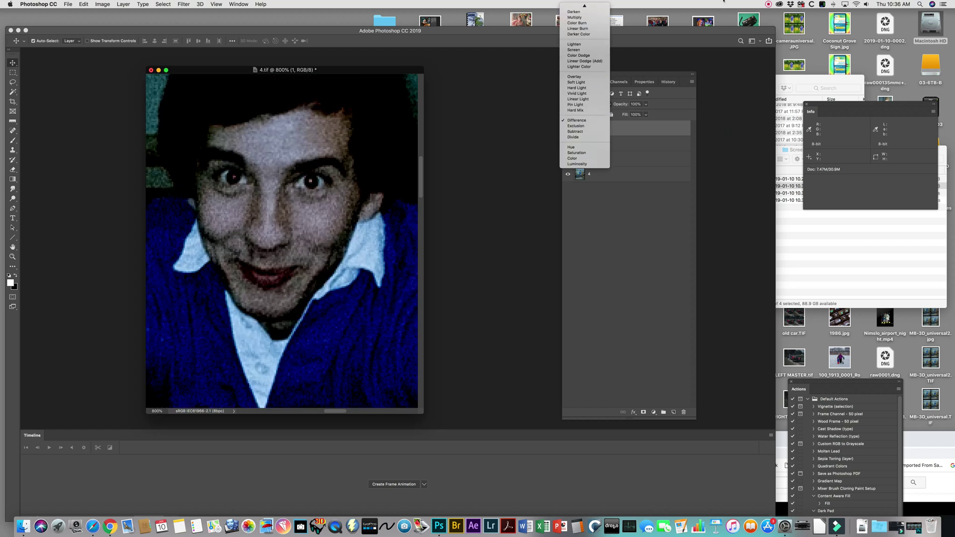
pyautogui.press('Return')
pyautogui.press('h')
pyautogui.press('super+0')
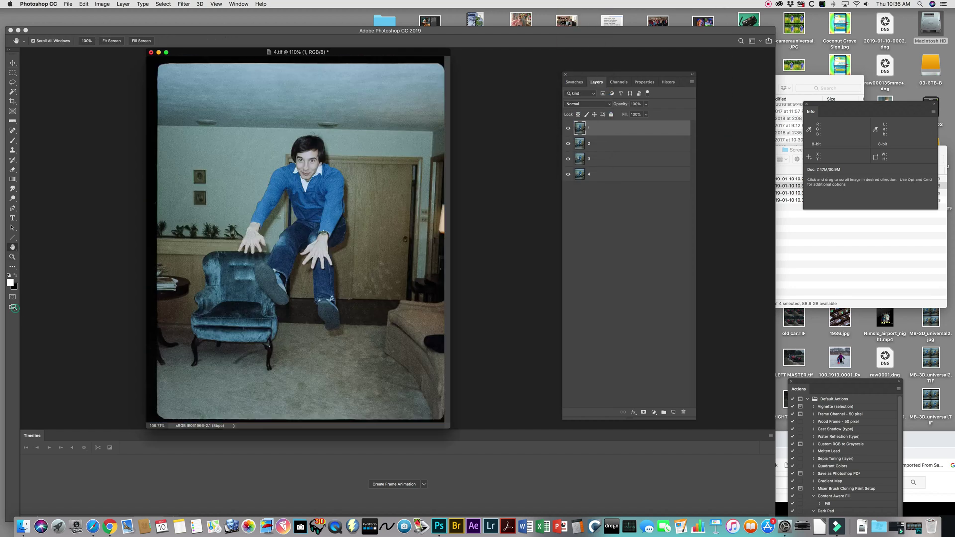
# Step: Crop the image to a 1:1 square of about 1212 px around the jumping man and the armchair, excluding the black film borders
pyautogui.click(13, 102)
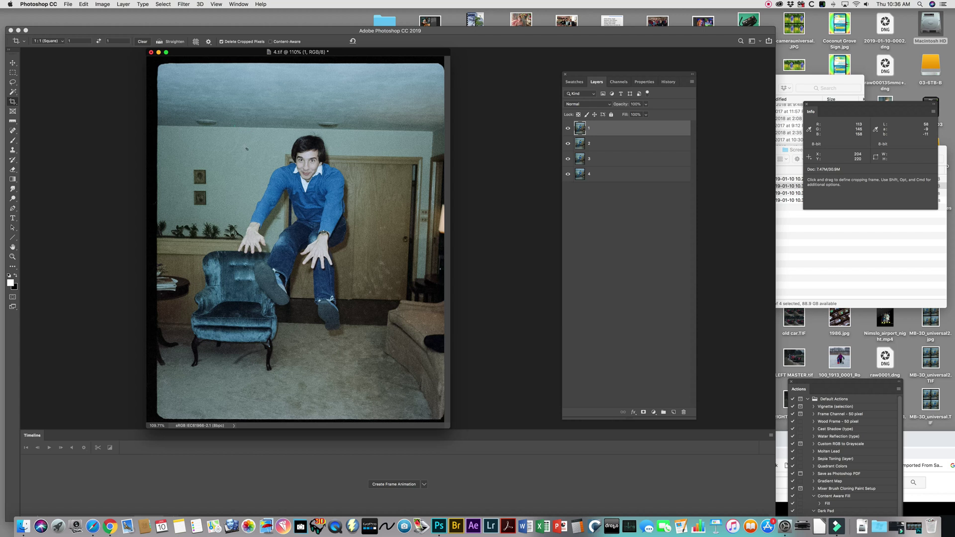
pyautogui.moveTo(189, 102); pyautogui.dragTo(437, 400)
pyautogui.moveTo(367, 287); pyautogui.dragTo(357, 294)
pyautogui.moveTo(446, 397); pyautogui.dragTo(446, 398)
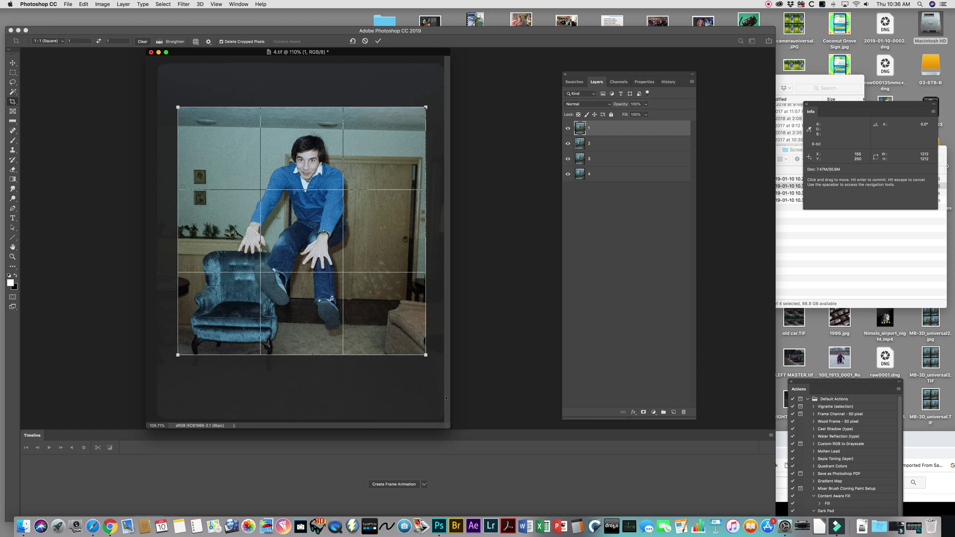
pyautogui.press('Return')
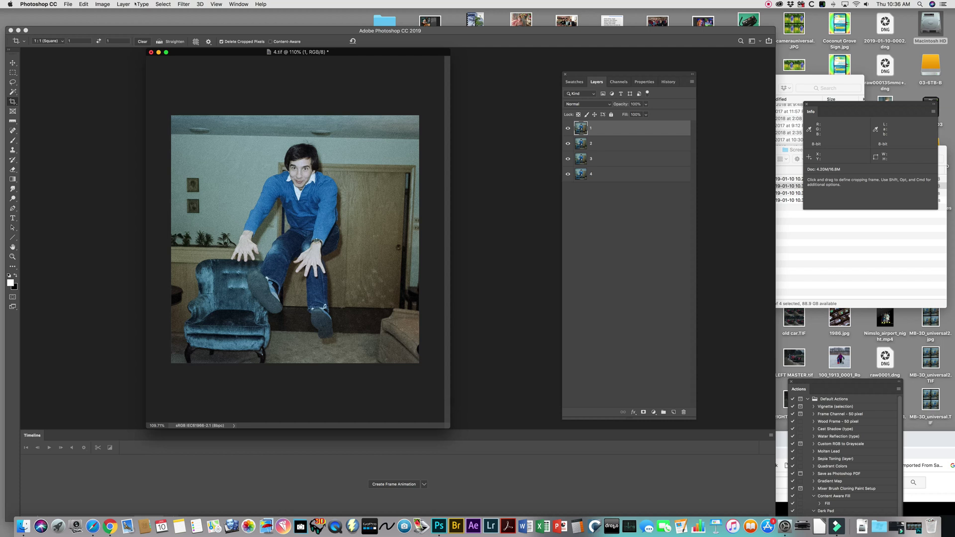
# Step: Resize the image to 1080 × 1080 pixels at a resolution of 72 pixels/inch
pyautogui.click(103, 4)
pyautogui.click(115, 62)
pyautogui.press('Tab')
pyautogui.press('Tab')
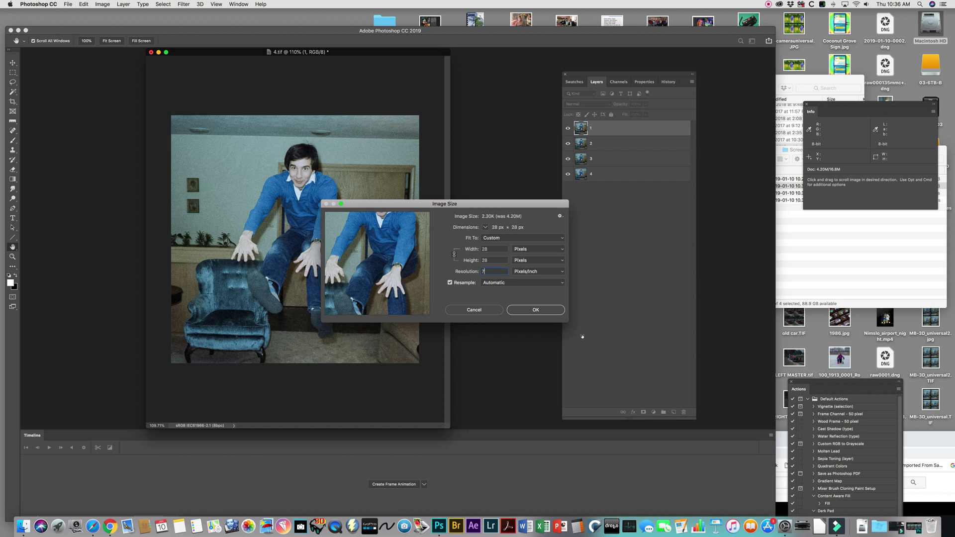
pyautogui.write('72')
pyautogui.press('Tab')
pyautogui.write('1080')
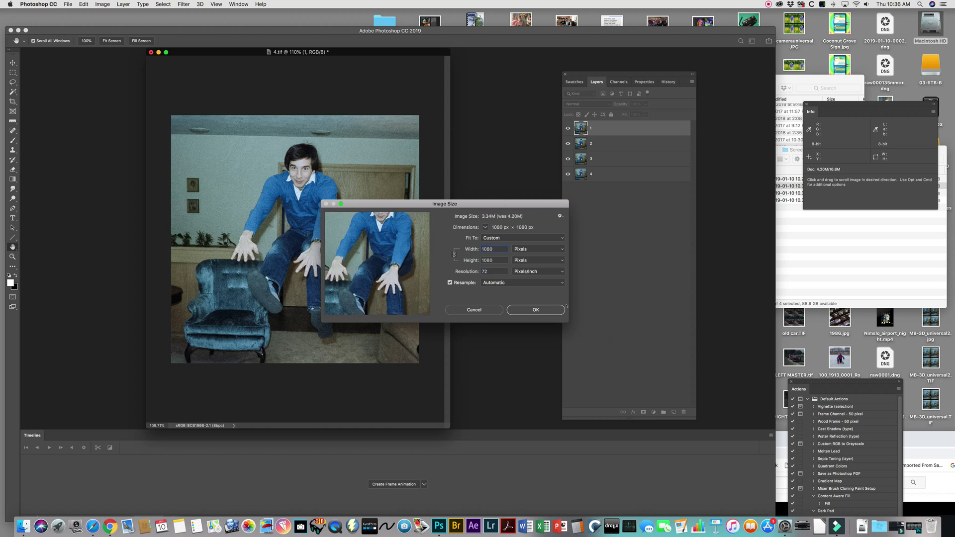
pyautogui.press('Return')
pyautogui.press('c')
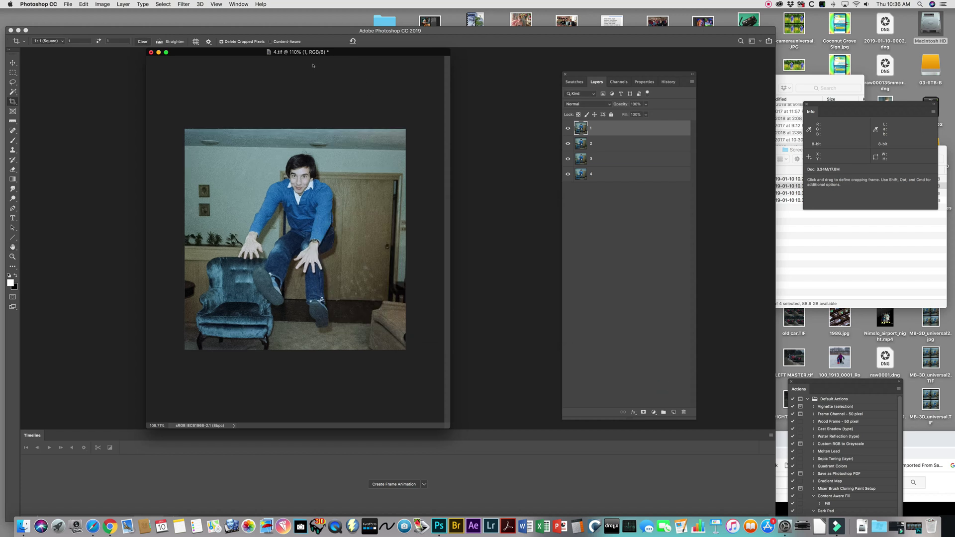
# Step: Shrink the document window around the square image and create a frame animation in the timeline
pyautogui.moveTo(449, 427); pyautogui.dragTo(399, 314)
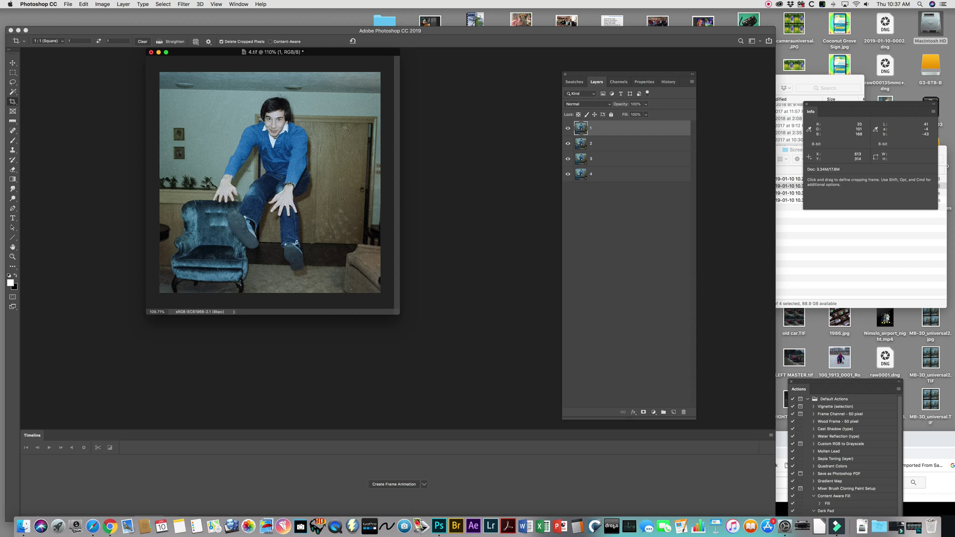
pyautogui.click(239, 4)
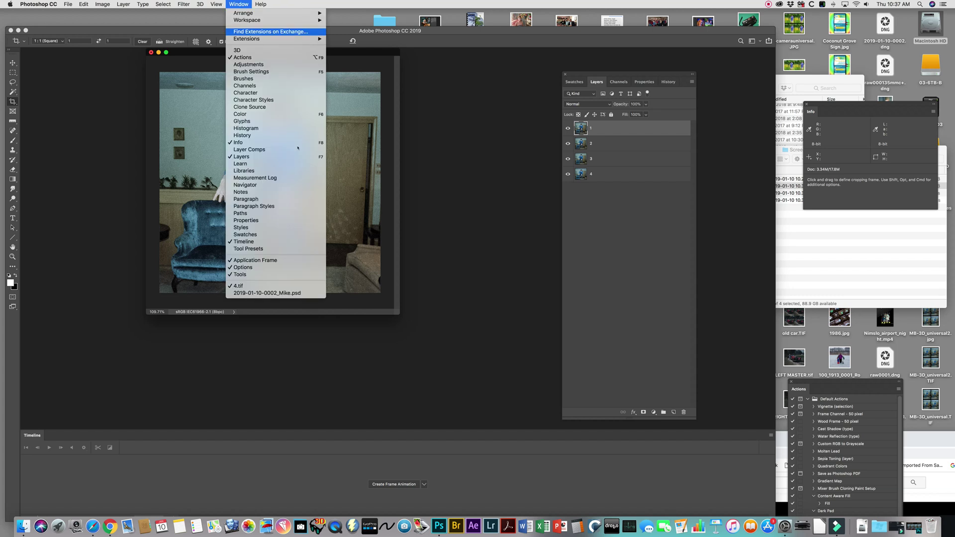
pyautogui.click(621, 236)
pyautogui.click(394, 484)
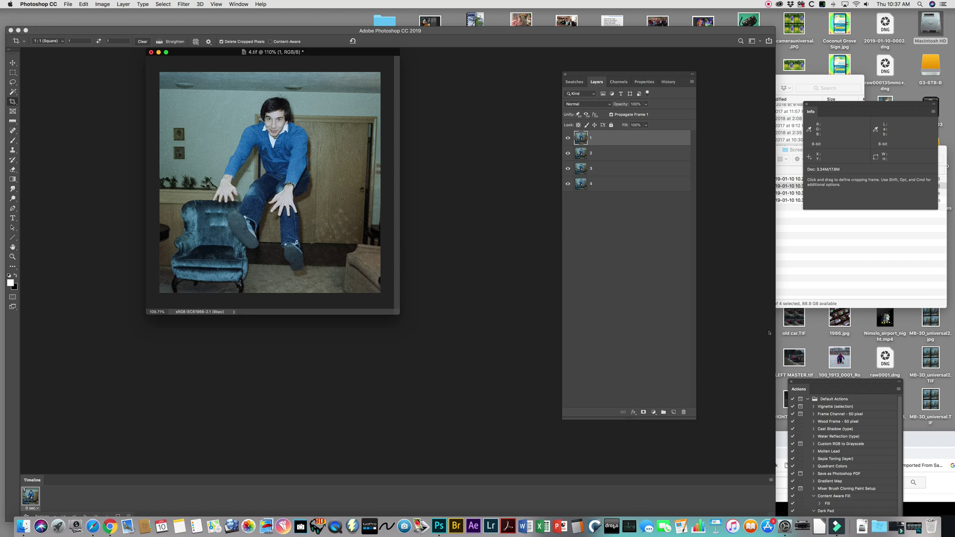
# Step: Duplicate layers 2 and 3 and move the copies below layer 4, with 3 copy above 2 copy
pyautogui.press('super+alt+a')
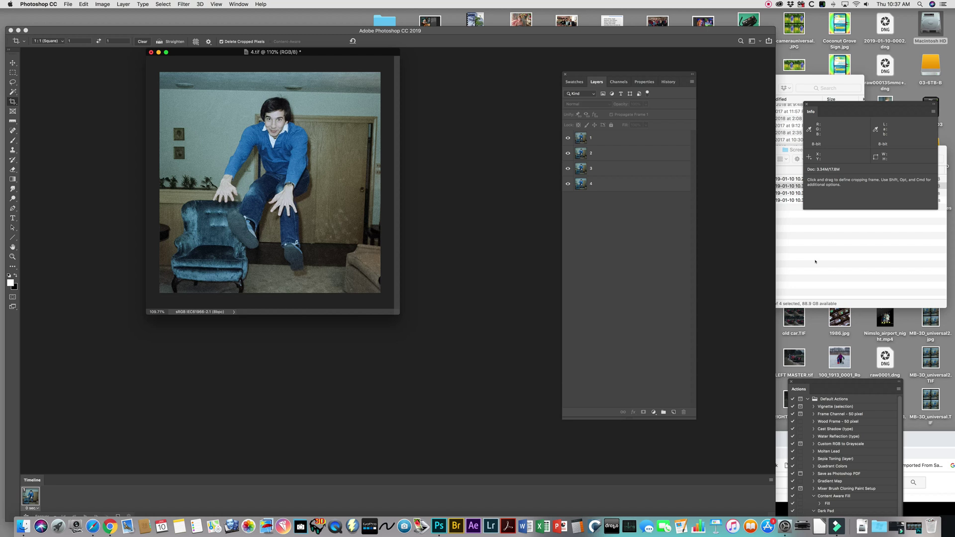
pyautogui.click(614, 153)
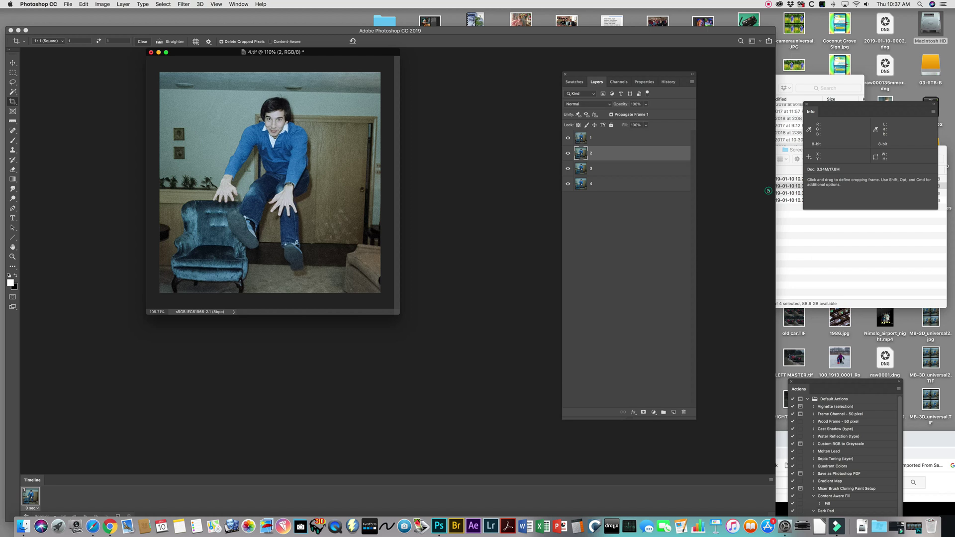
pyautogui.keyDown('shift'); pyautogui.click(614, 169); pyautogui.keyUp('shift')
pyautogui.moveTo(614, 169); pyautogui.dragTo(671, 411)
pyautogui.moveTo(838, 511); pyautogui.dragTo(839, 515)
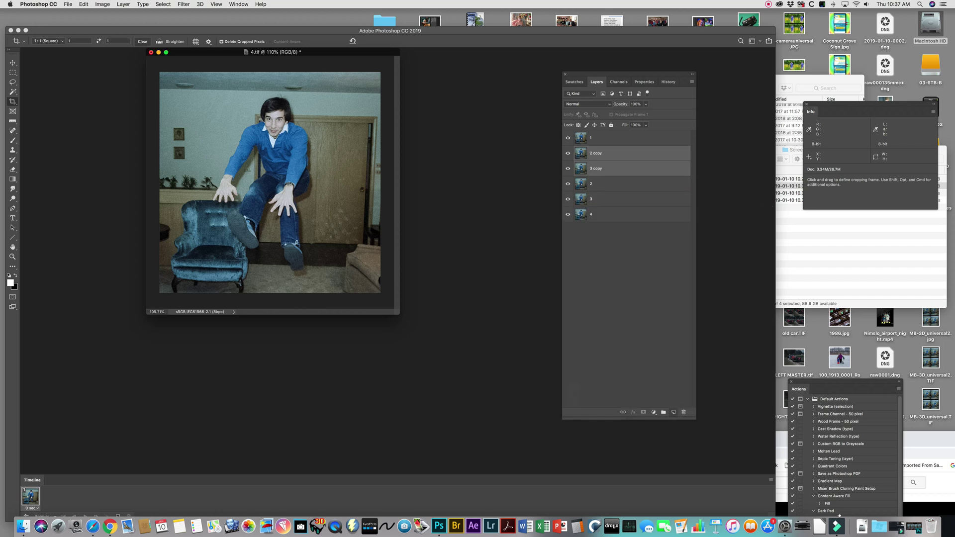
pyautogui.click(617, 291)
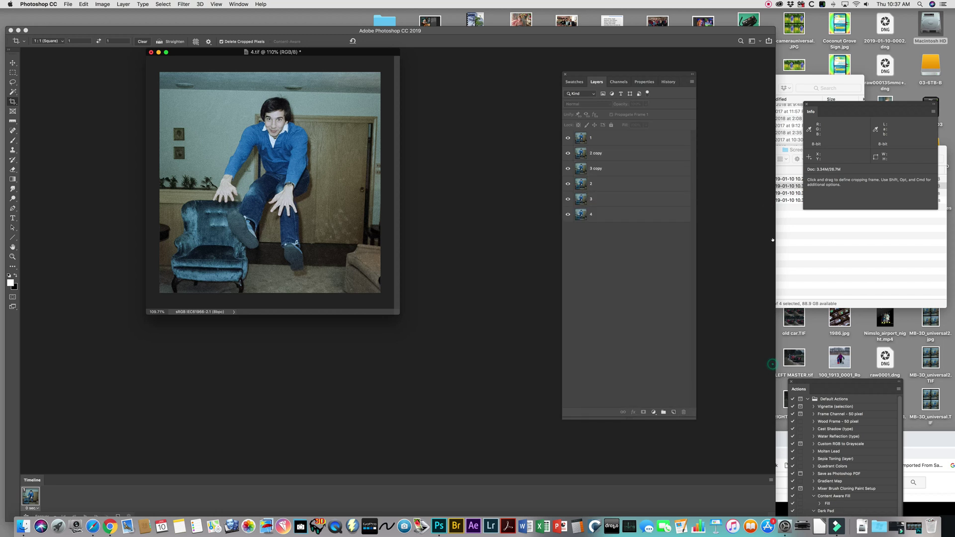
pyautogui.moveTo(603, 168)
pyautogui.mouseDown()
pyautogui.moveTo(604, 235)
pyautogui.moveTo(602, 196)
pyautogui.moveTo(604, 227)
pyautogui.mouseUp()
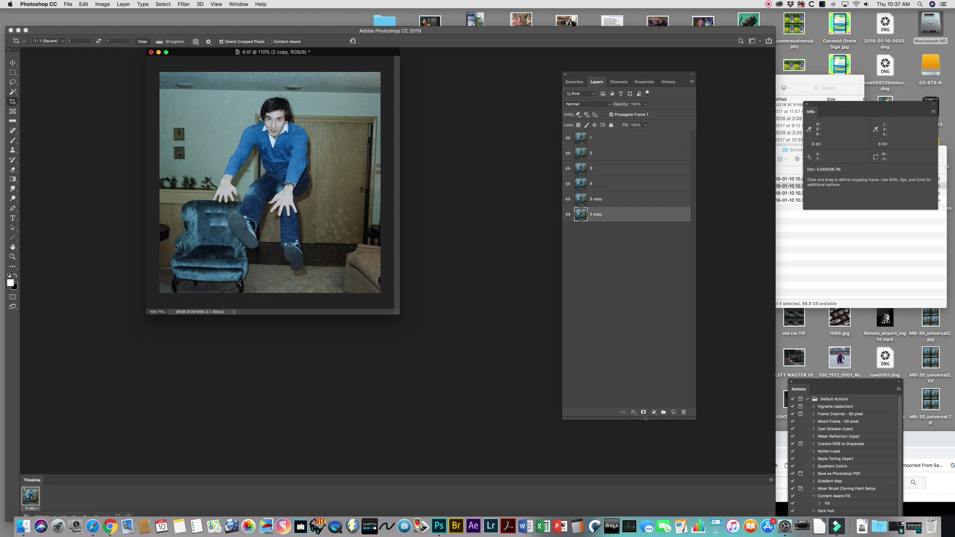
# Step: Make animation frames from all six layers and briefly play the animation
pyautogui.press('alt+super+a')
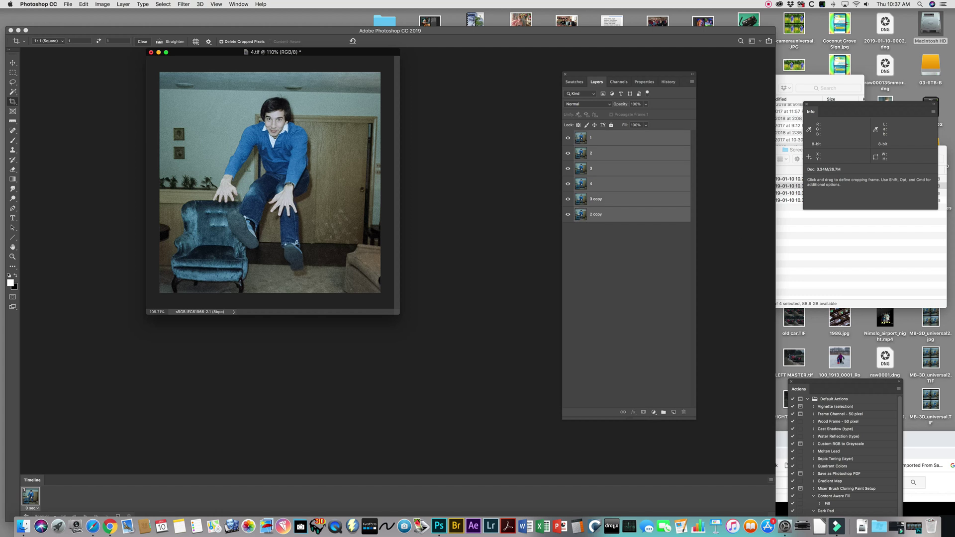
pyautogui.click(771, 480)
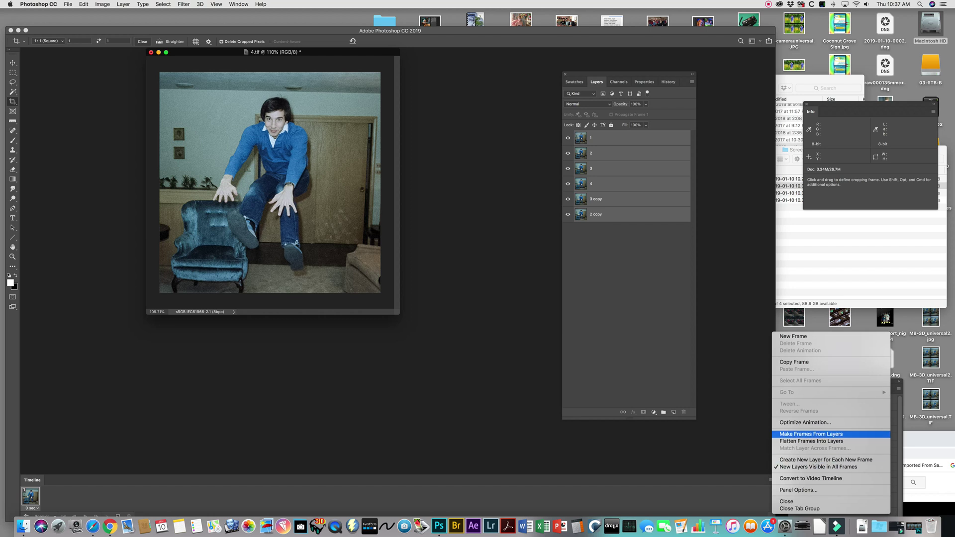
pyautogui.click(810, 434)
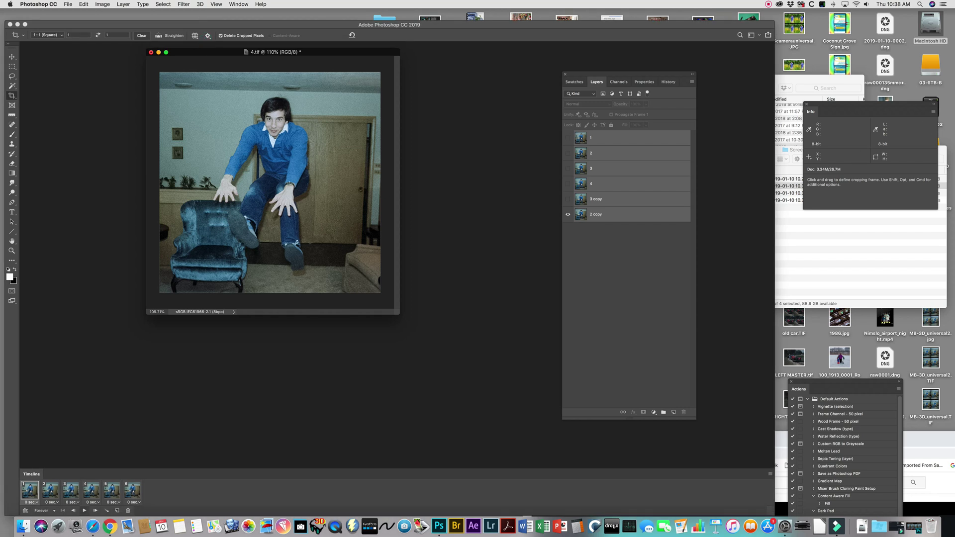
pyautogui.click(84, 510)
pyautogui.click(84, 510)
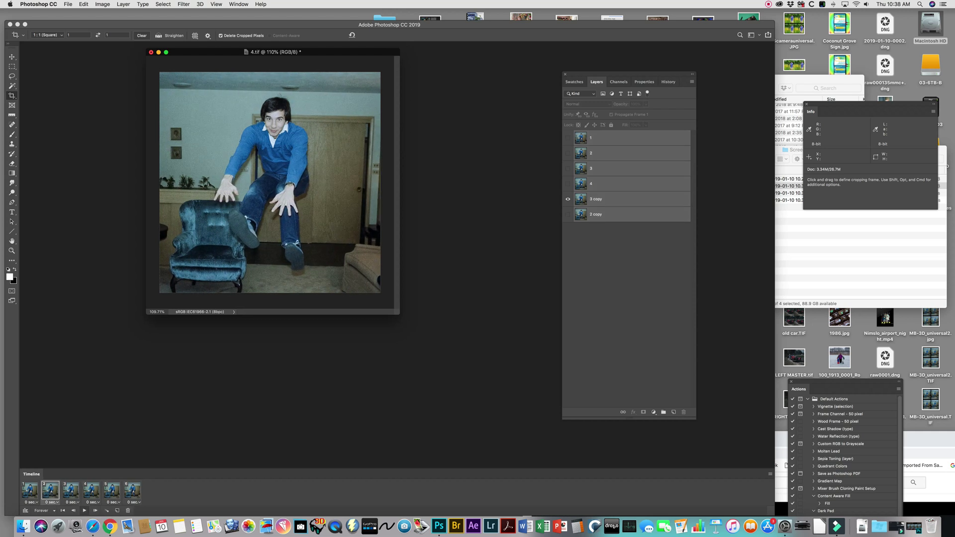
# Step: Set the delay of all six frames to 0.1 seconds and play the animation to check its speed
pyautogui.click(30, 490)
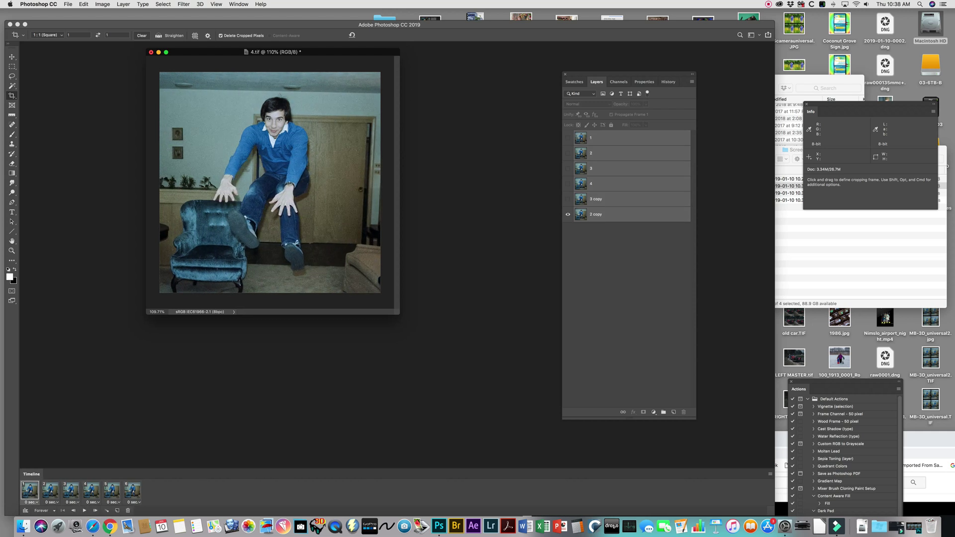
pyautogui.keyDown('shift'); pyautogui.click(132, 490); pyautogui.keyUp('shift')
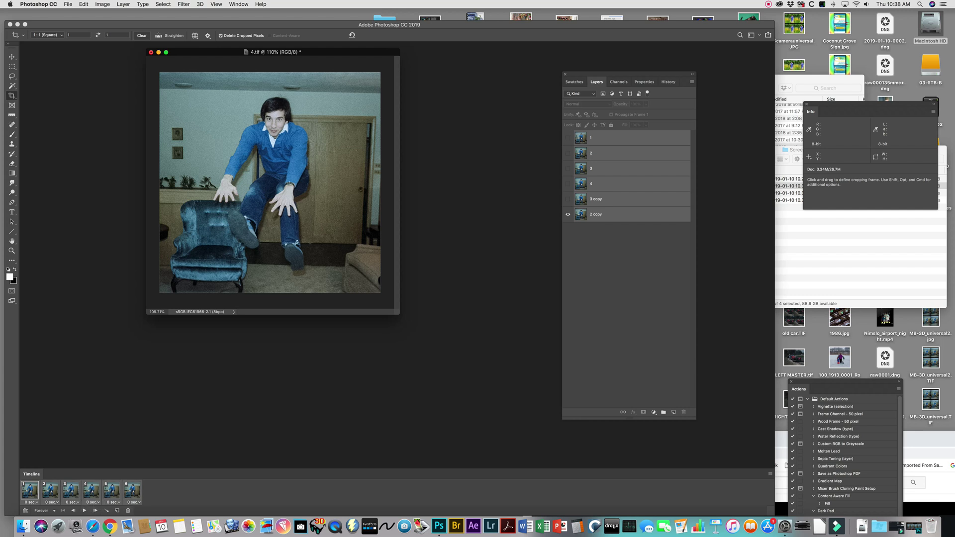
pyautogui.click(30, 502)
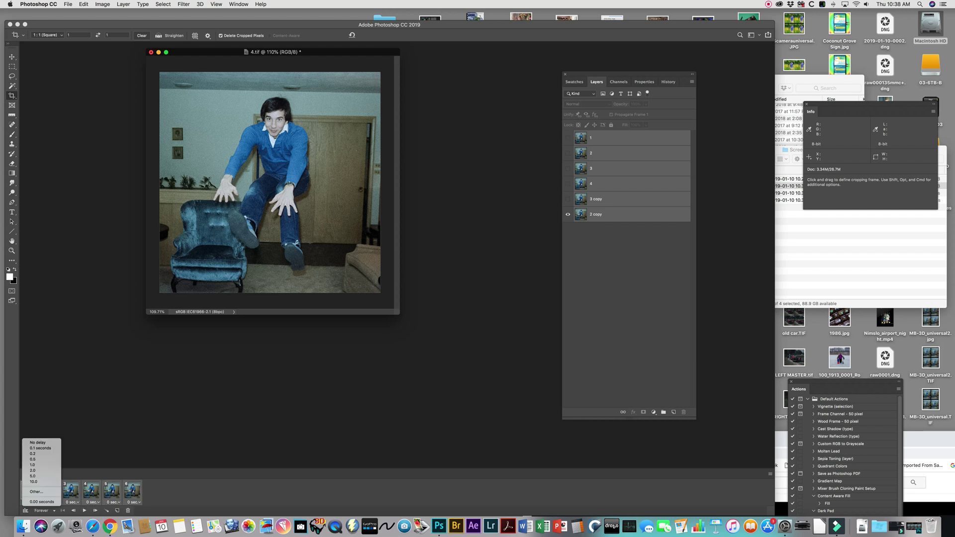
pyautogui.click(39, 448)
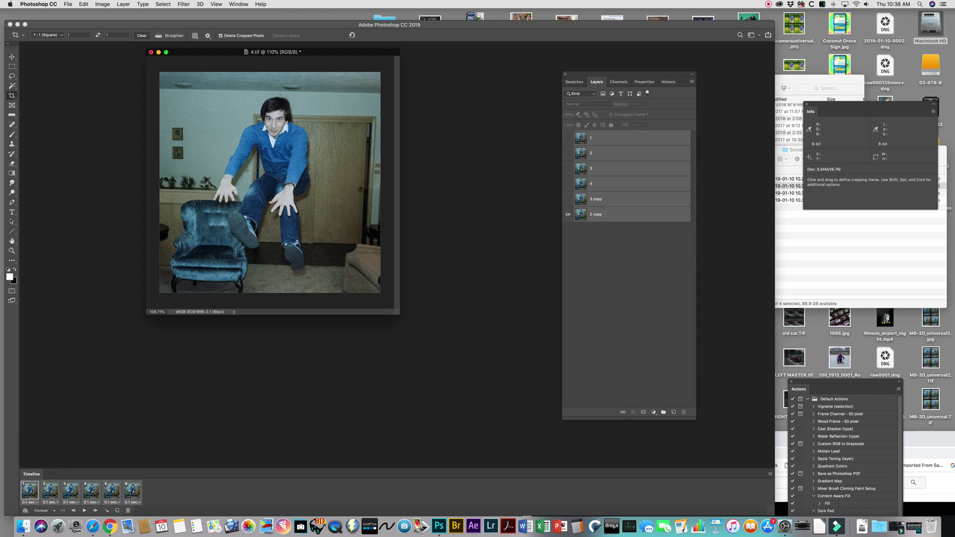
pyautogui.click(85, 510)
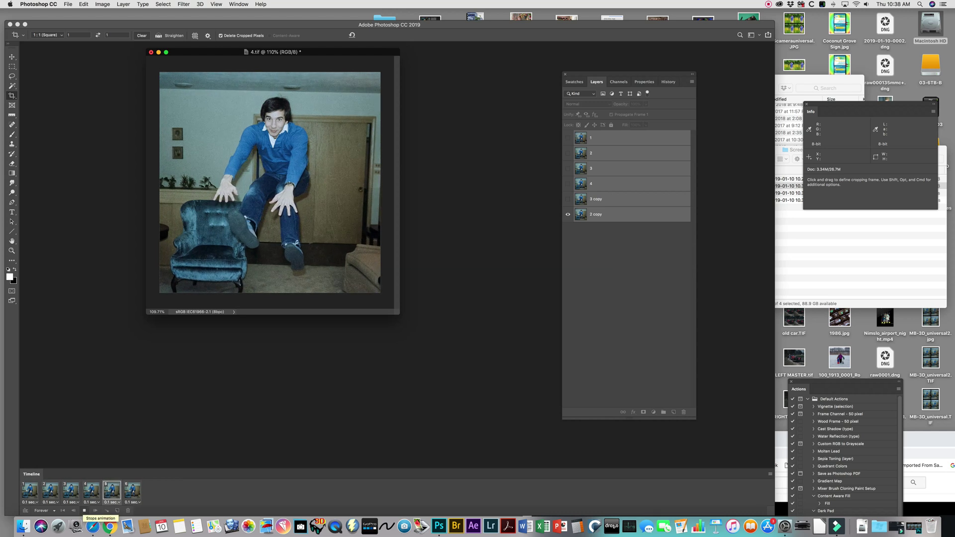
pyautogui.click(85, 510)
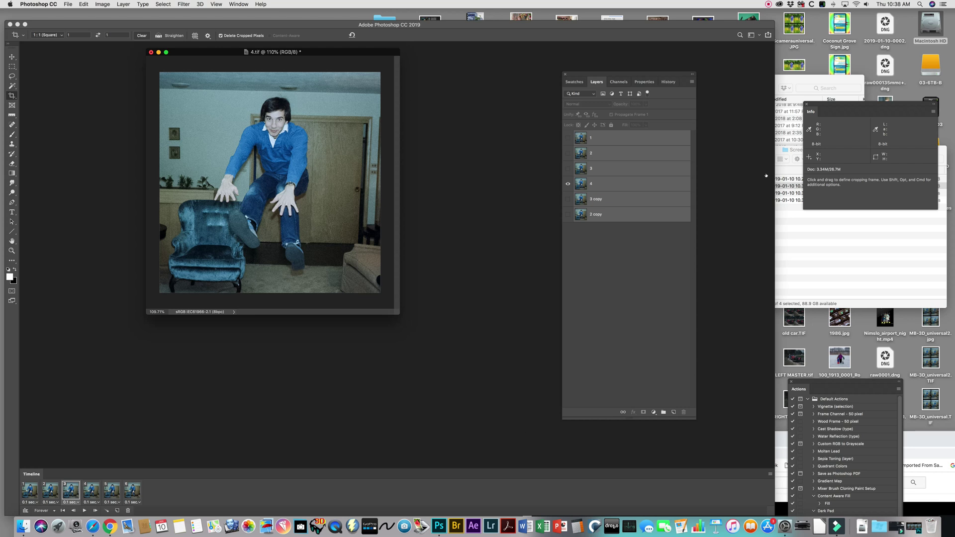
pyautogui.hotkey('alt', '.')
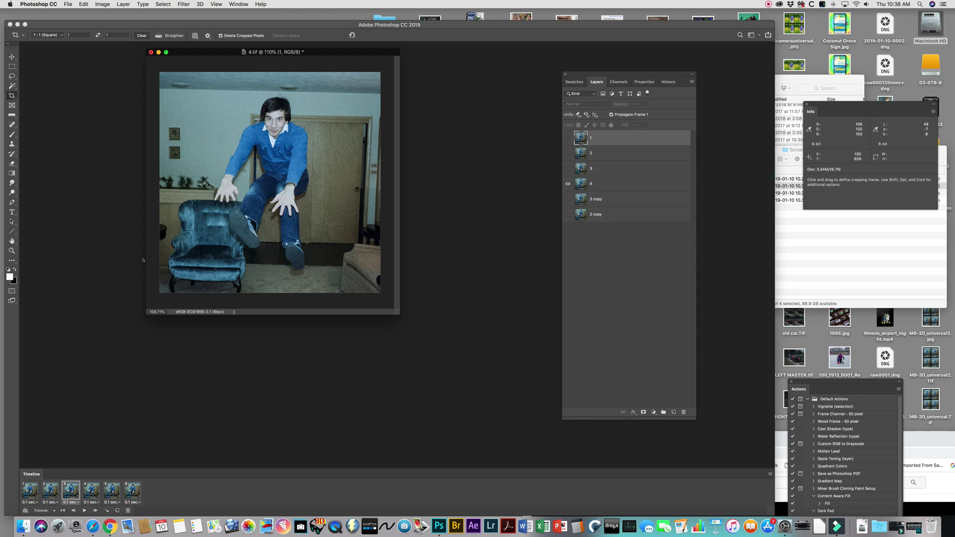
# Step: Add a white text line reading #artofmjb followed by the photographer's website address along the bottom of the image
pyautogui.click(11, 212)
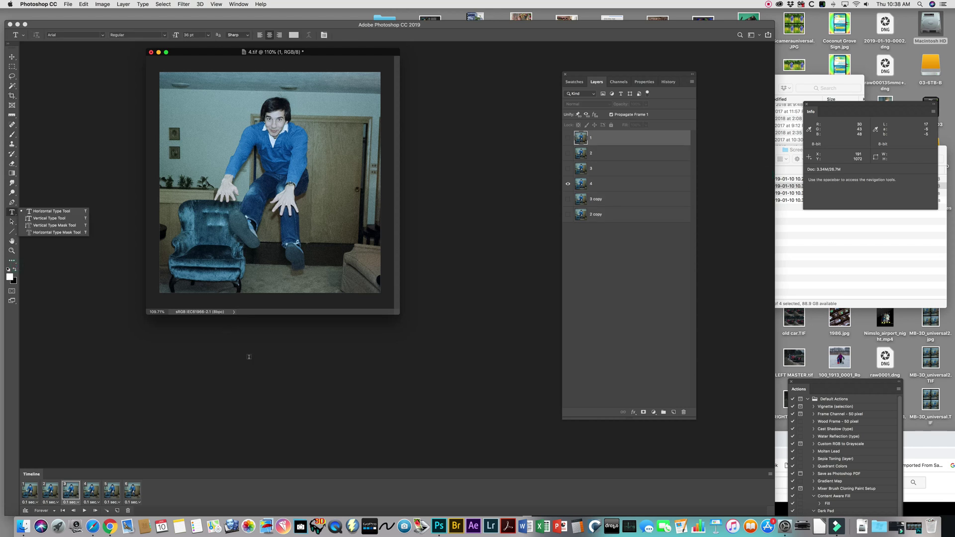
pyautogui.click(202, 284)
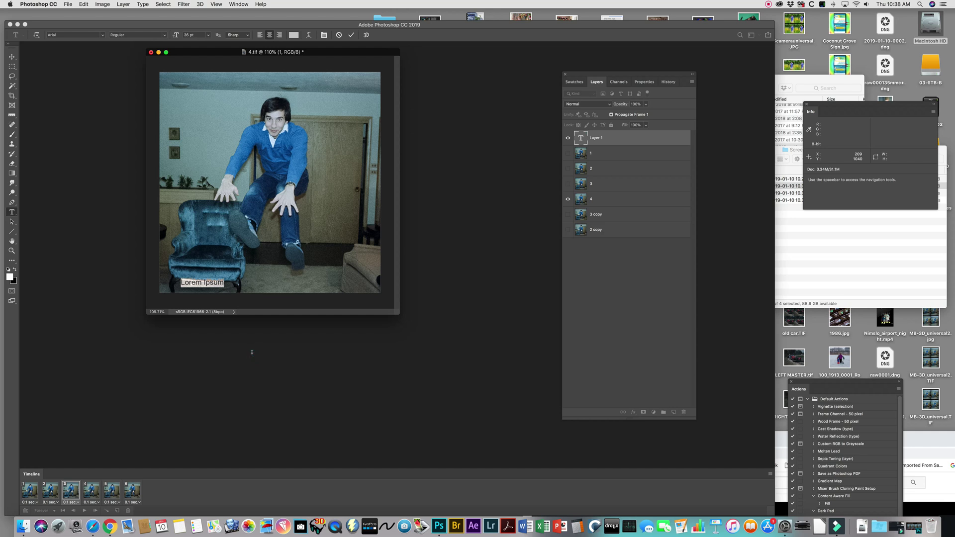
pyautogui.press('BackSpace')
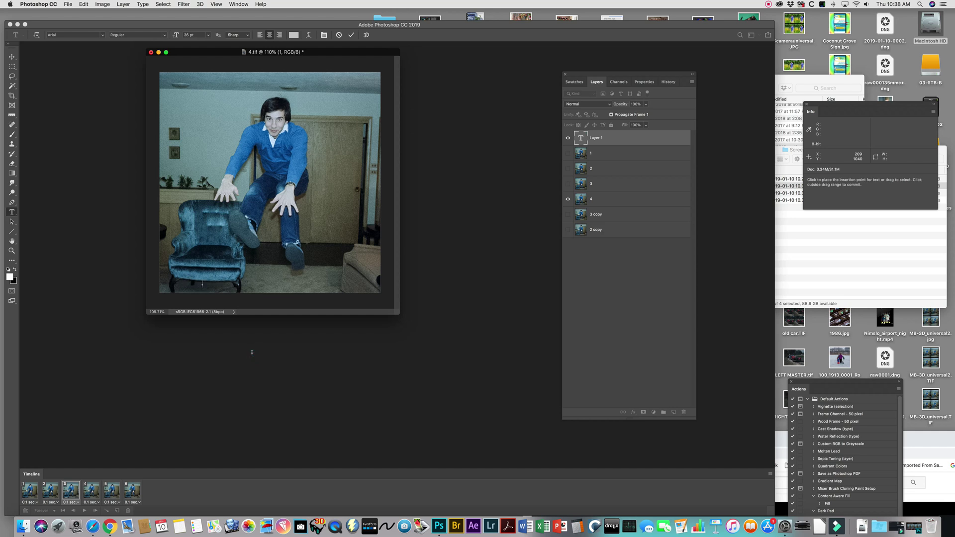
pyautogui.write('#artofmjb')
pyautogui.press('Left')
pyautogui.press('Left')
pyautogui.press('Left')
pyautogui.press('Left')
pyautogui.write('.        www.MichaelBrown.com')
pyautogui.press('super+Return')
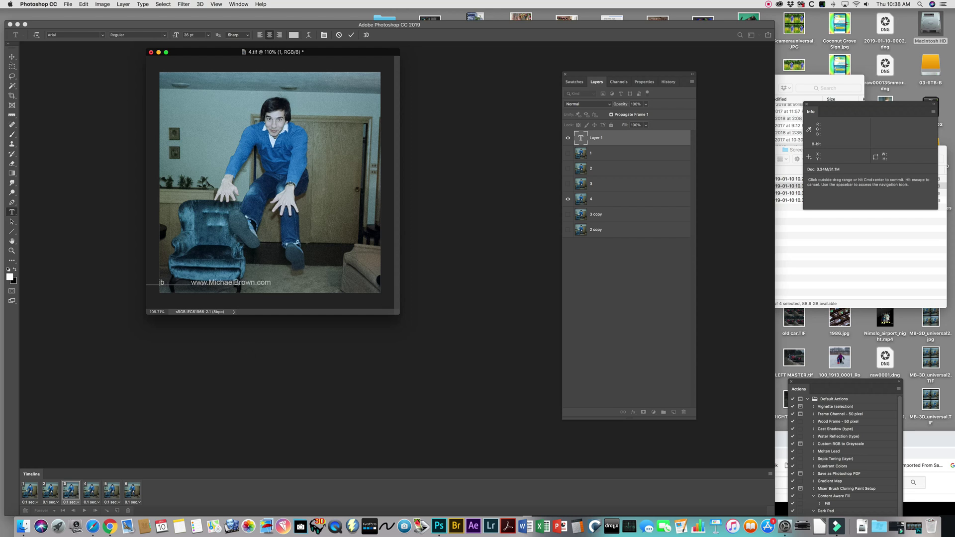
# Step: Move the text line fully inside the image on the current frame and play the animation to check it
pyautogui.press('v')
pyautogui.moveTo(299, 351); pyautogui.dragTo(393, 352)
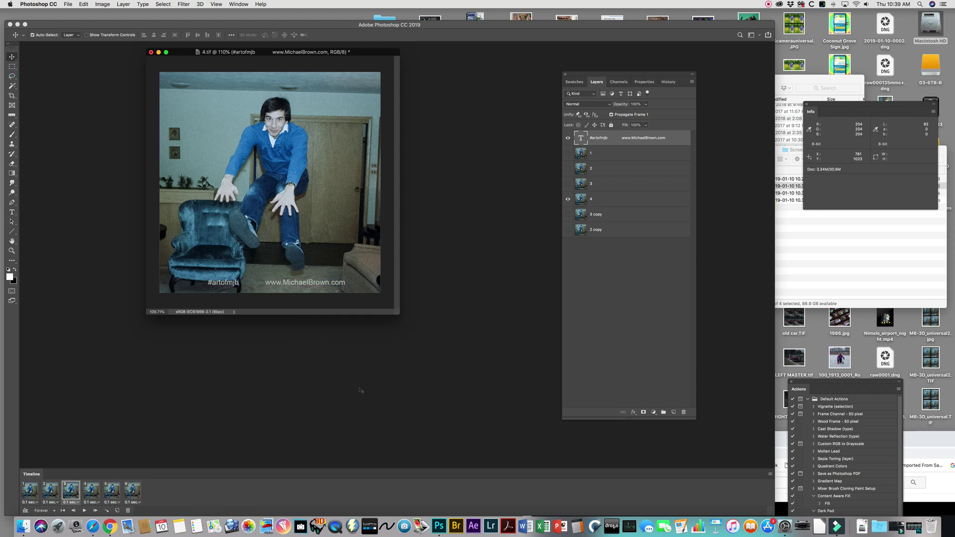
pyautogui.click(84, 510)
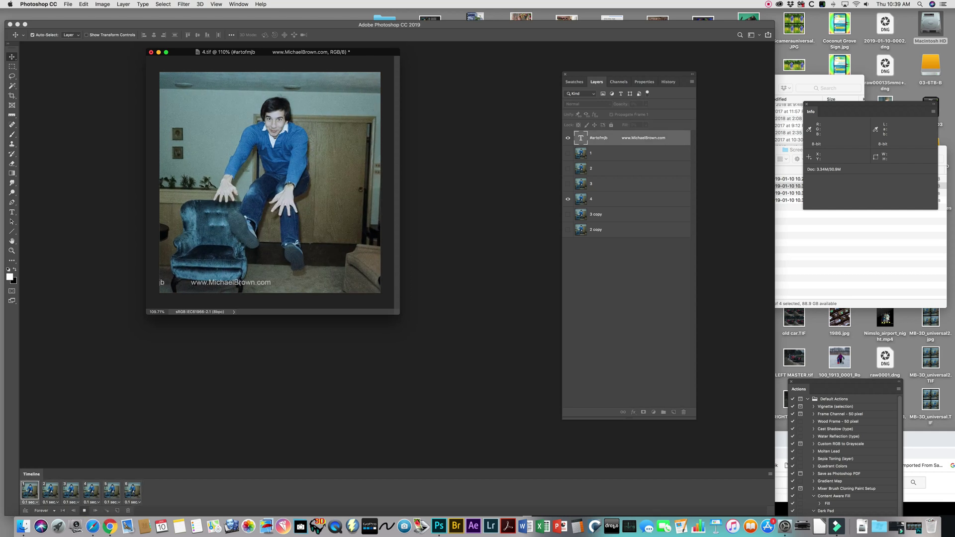
pyautogui.click(85, 510)
# Step: Delete the existing animation and centre the text line along the bottom of the image
pyautogui.click(770, 473)
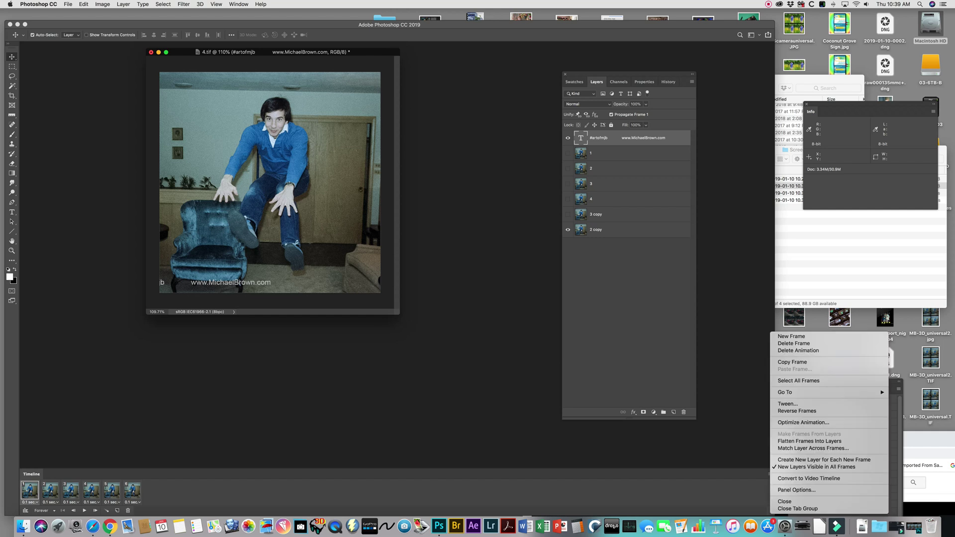
pyautogui.click(798, 350)
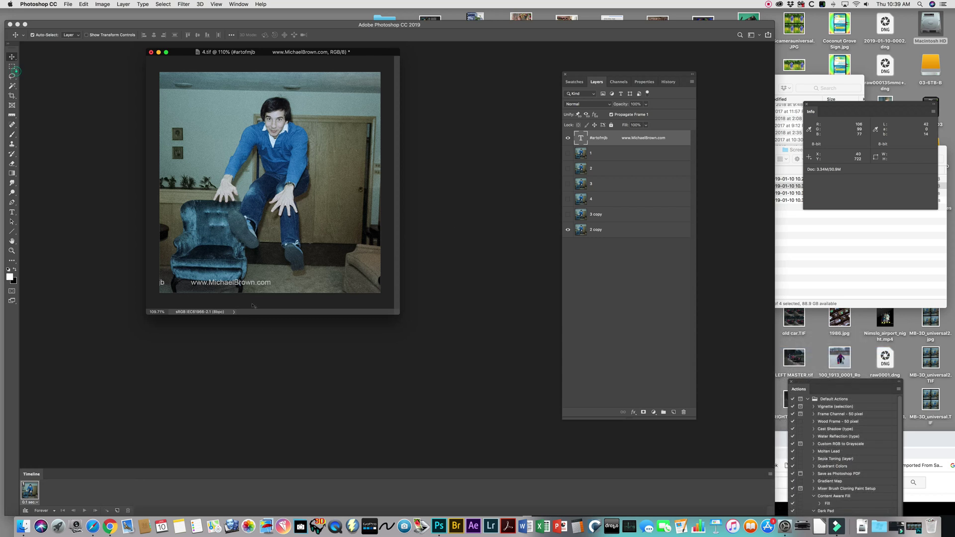
pyautogui.moveTo(279, 343); pyautogui.dragTo(368, 353)
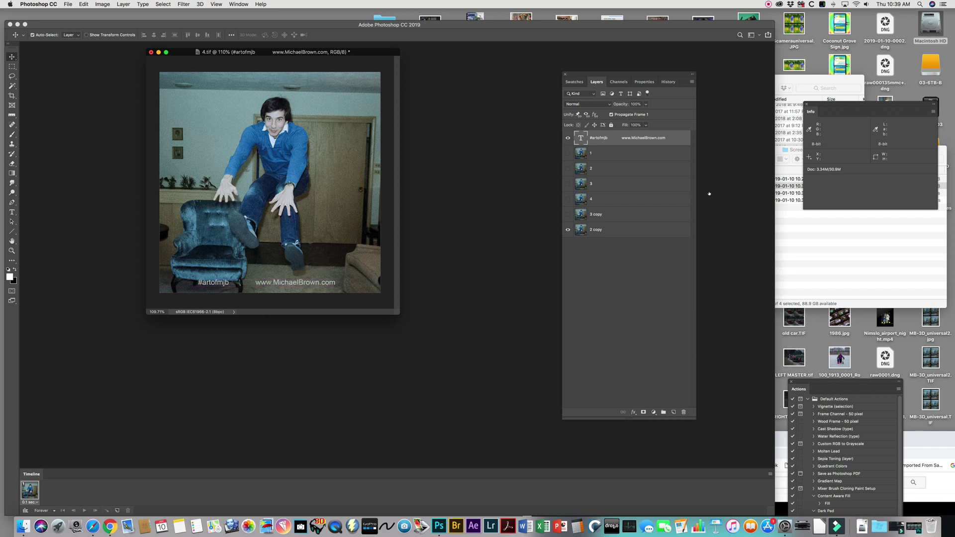
# Step: Make all layers visible, select them all, and make animation frames from the layers
pyautogui.press('super+alt+comma')
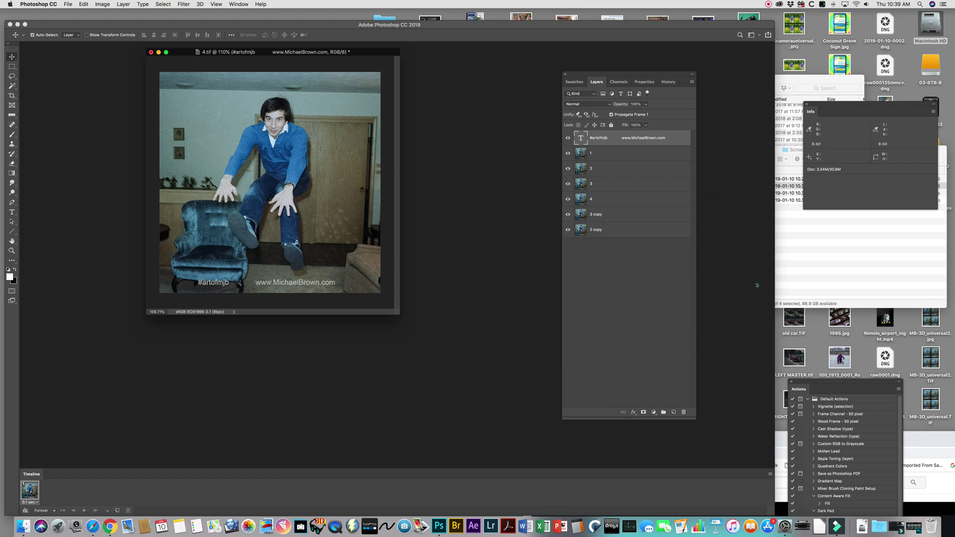
pyautogui.press('super+alt+a')
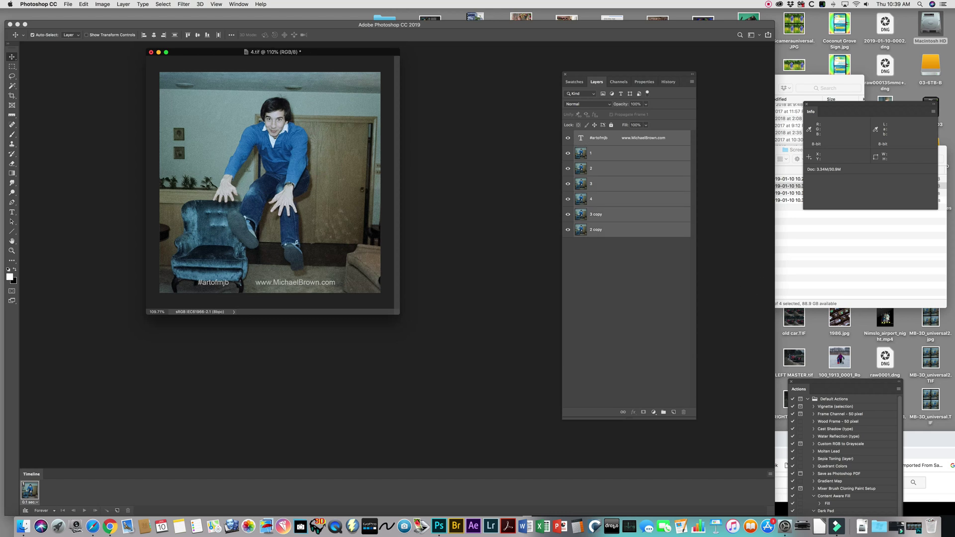
pyautogui.click(769, 474)
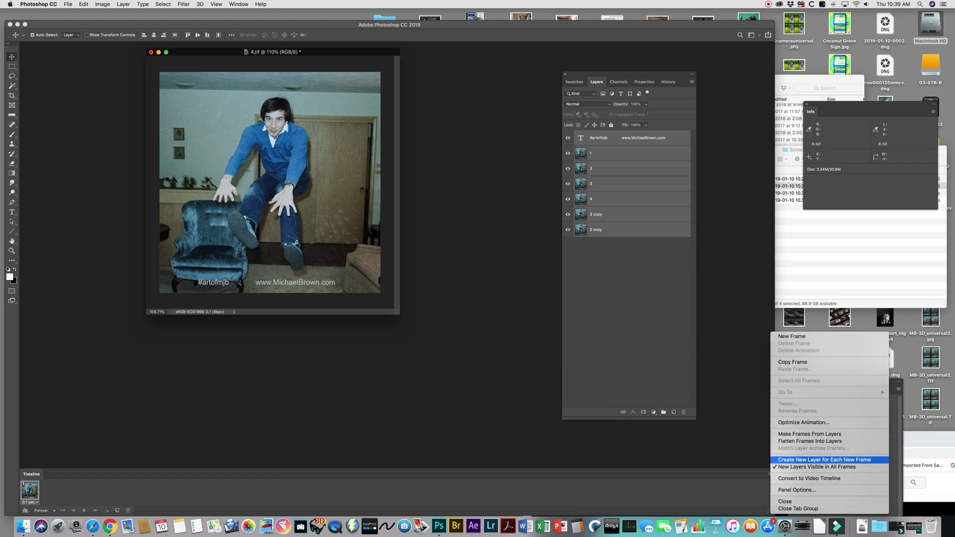
pyautogui.click(809, 434)
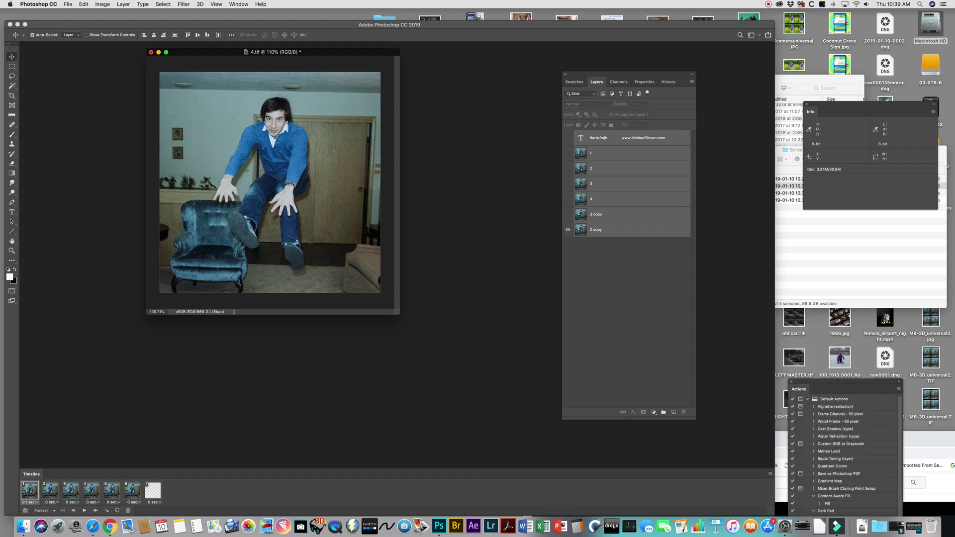
# Step: Turn on the text layer's visibility across the frames and play the animation to check it
pyautogui.press('super+z')
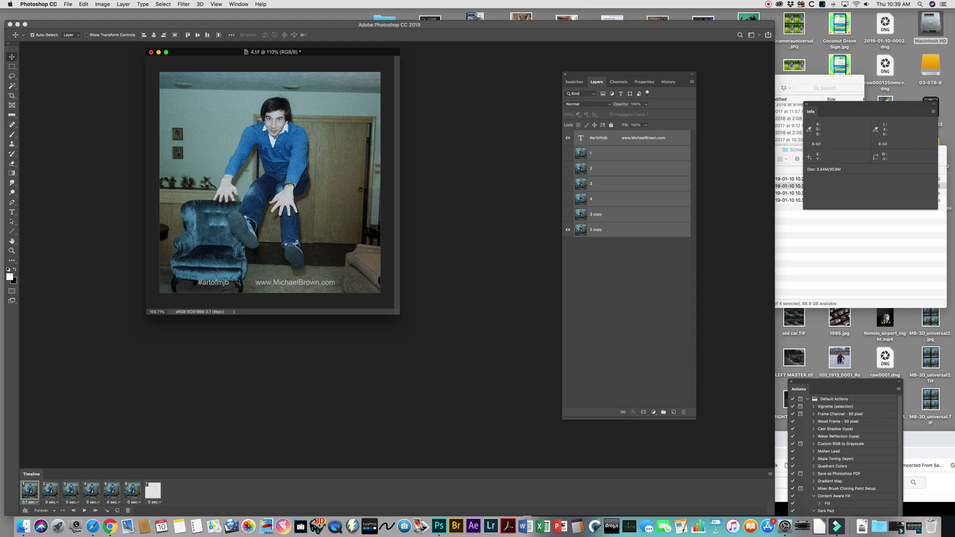
pyautogui.click(84, 510)
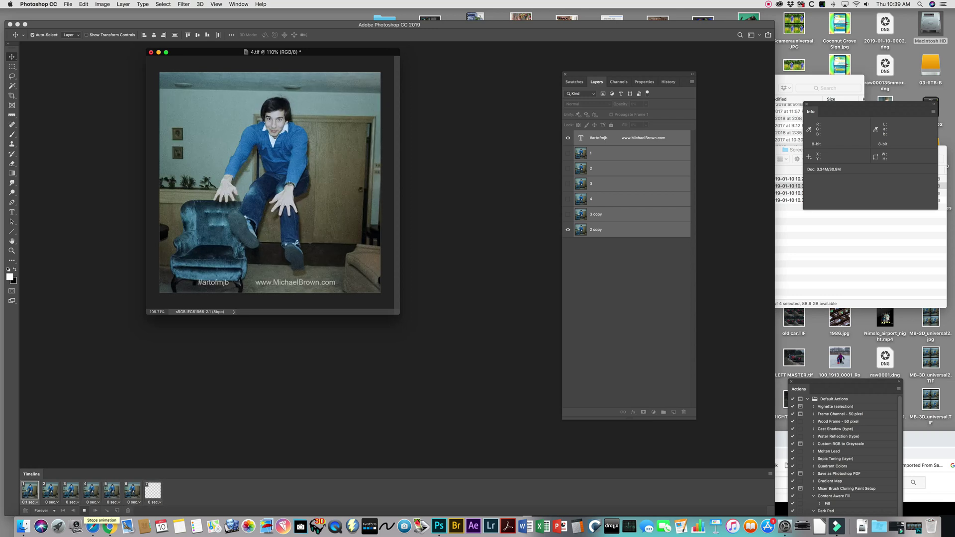
pyautogui.click(84, 510)
# Step: Delete the blank seventh frame that holds only the text and replay the animation
pyautogui.click(147, 484)
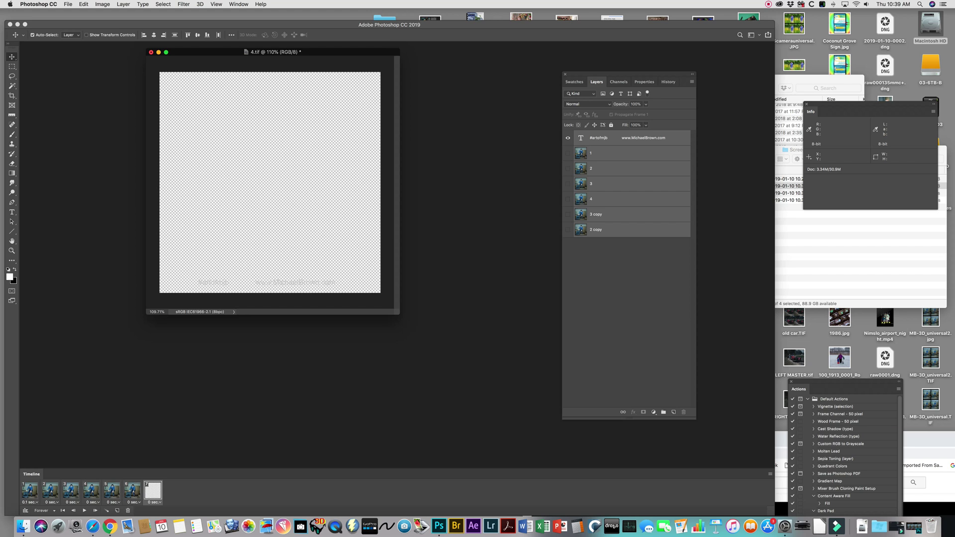
pyautogui.moveTo(153, 490); pyautogui.dragTo(128, 510)
pyautogui.click(84, 510)
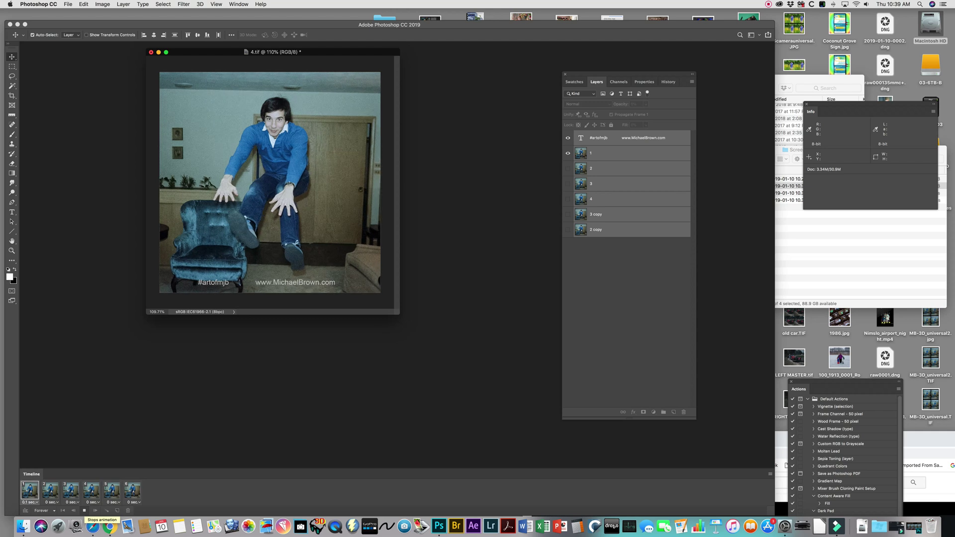
pyautogui.press('space')
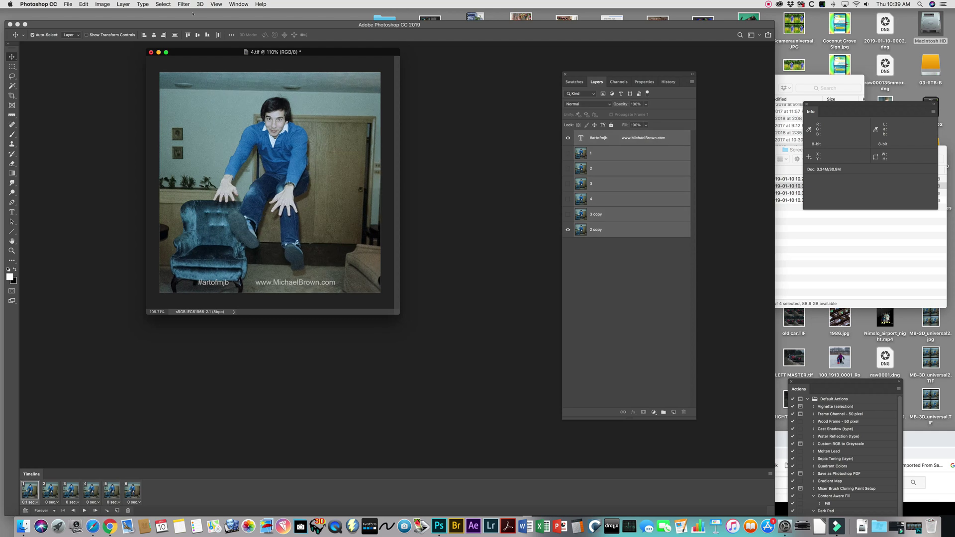
# Step: Set up a Save for Web (Legacy) export with GIF format and looping set to Forever
pyautogui.click(68, 4)
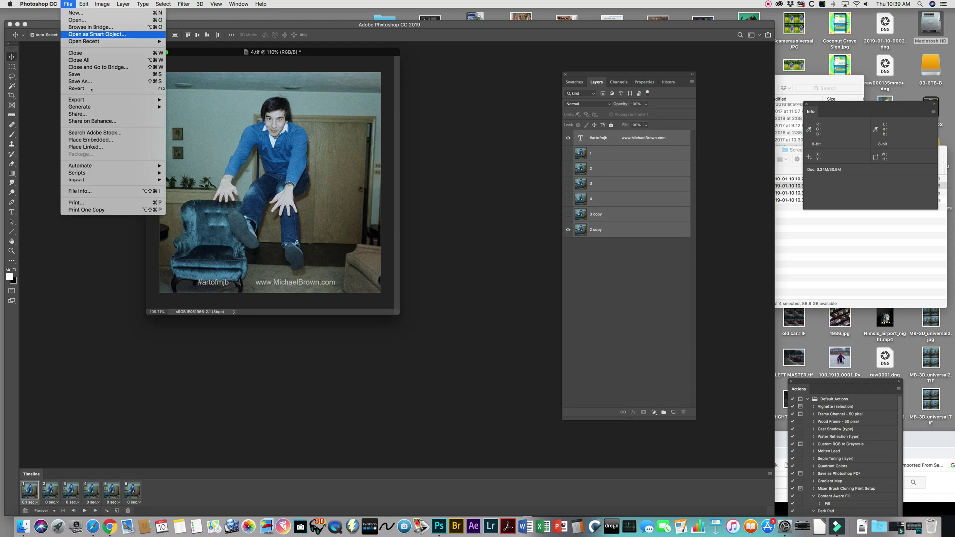
pyautogui.moveTo(95, 100)
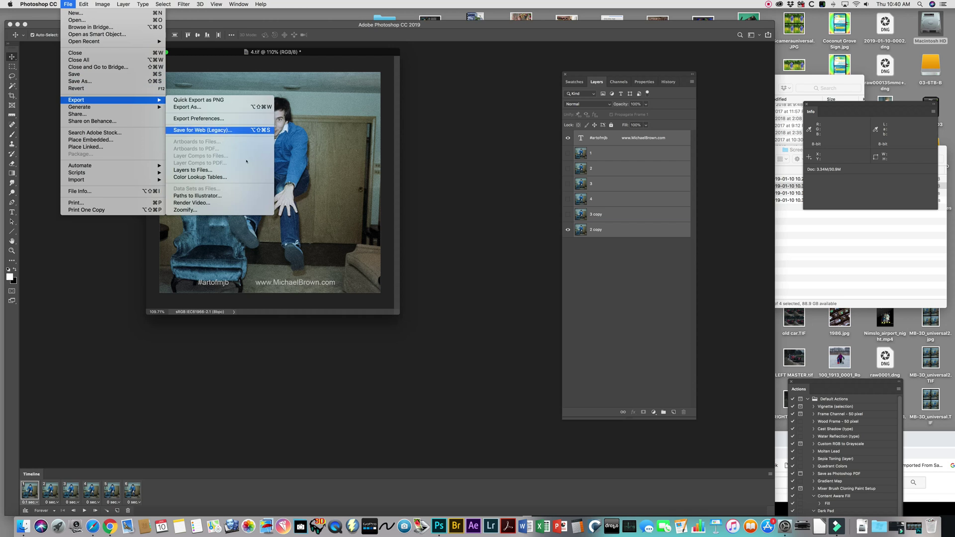
pyautogui.click(203, 130)
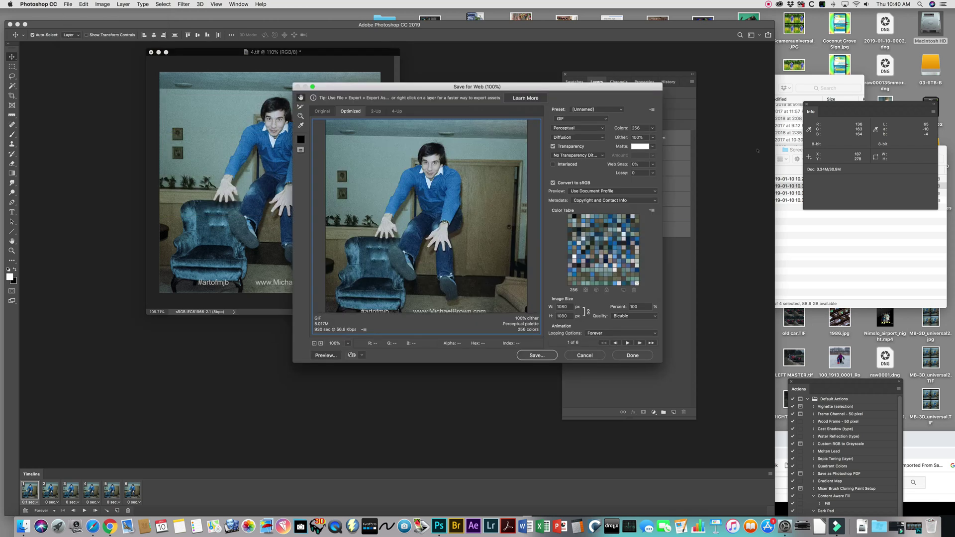
pyautogui.click(579, 118)
pyautogui.click(579, 118)
pyautogui.click(617, 333)
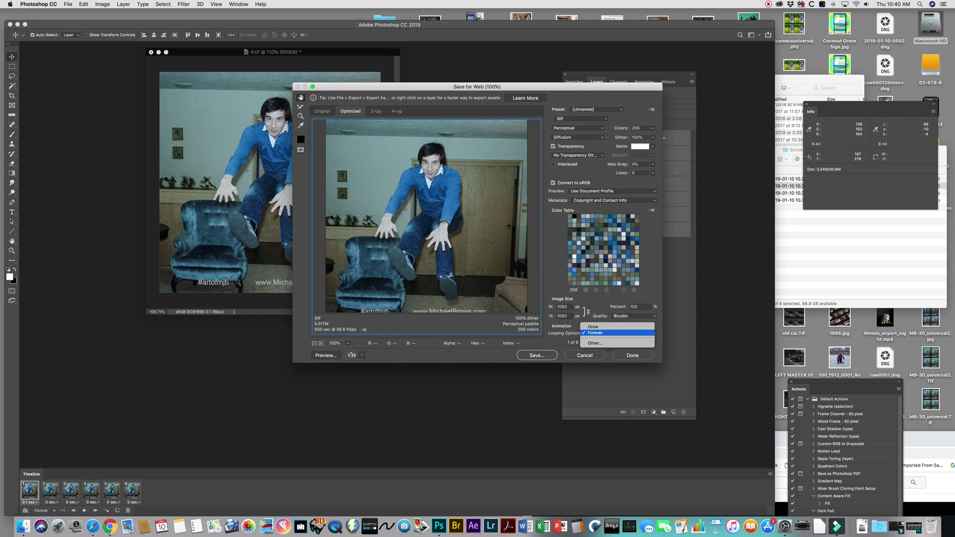
pyautogui.click(617, 333)
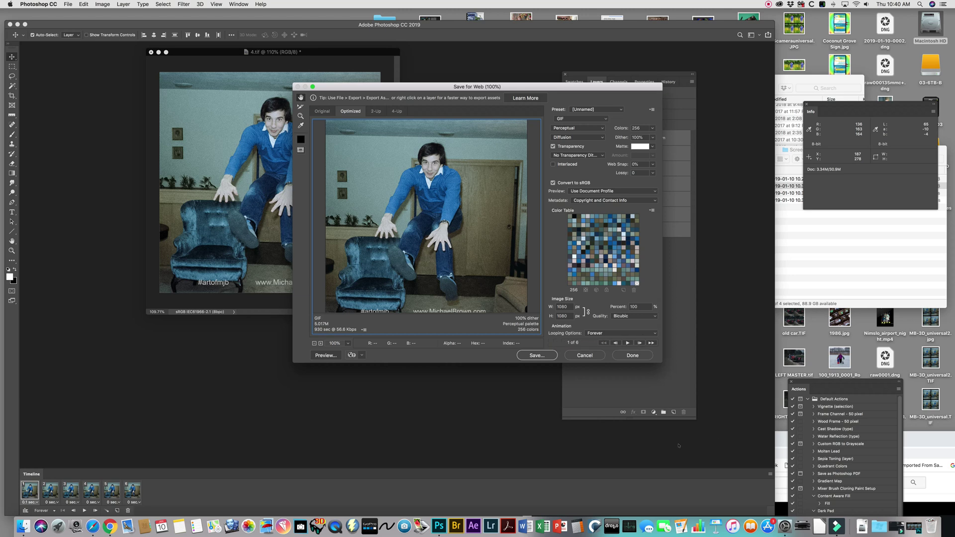
# Step: Save the GIF to the Desktop with the man's first name as the file name
pyautogui.press('Return')
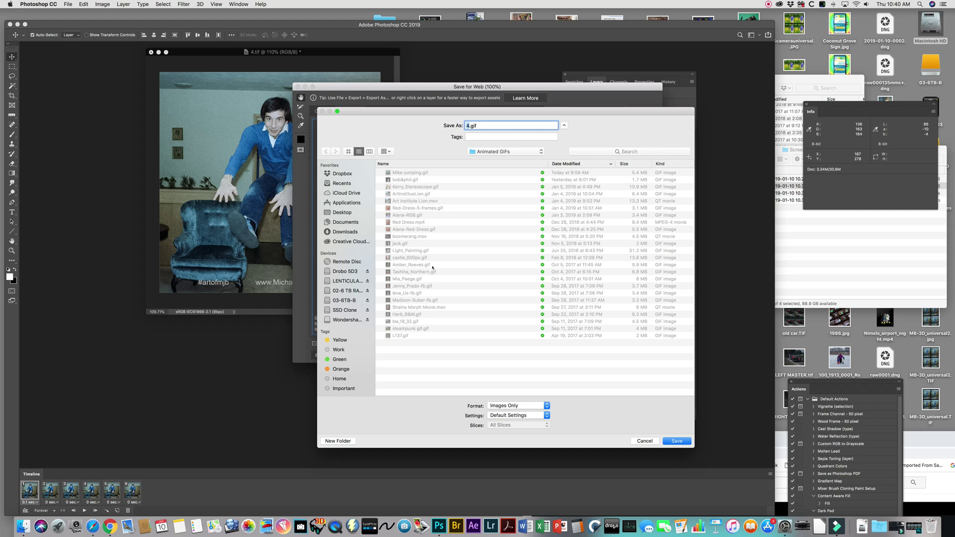
pyautogui.press('super+shift+d')
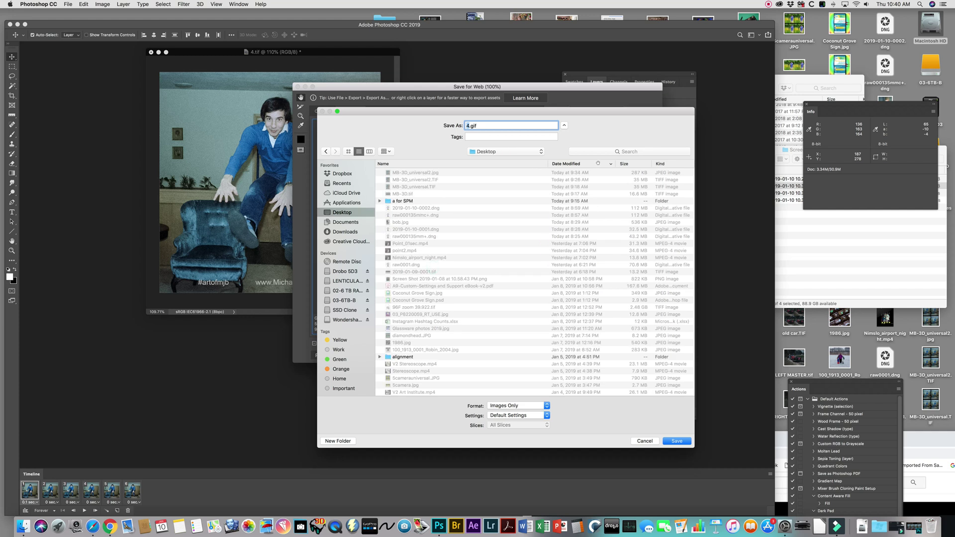
pyautogui.write('Mike')
pyautogui.press('Return')
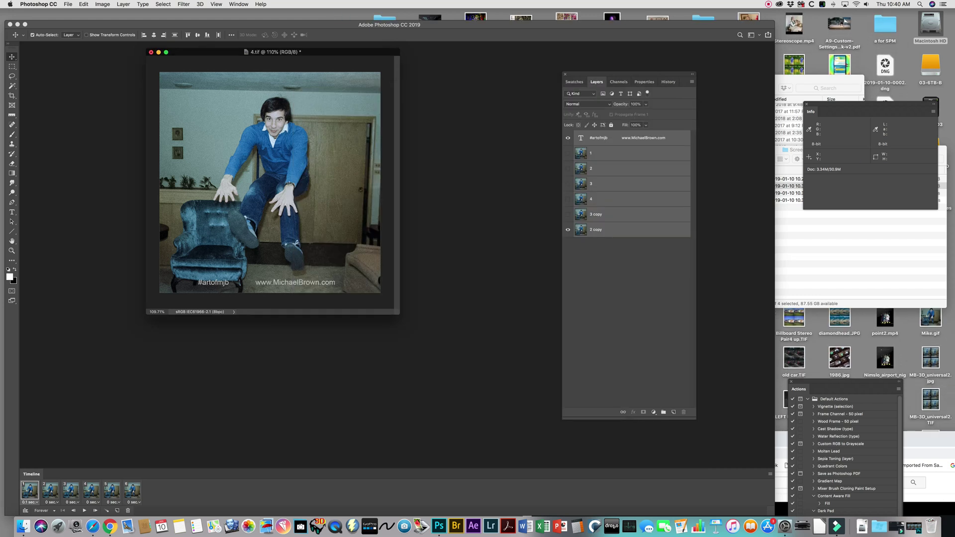
# Step: Open the exported GIF in Safari to check it, close it, and return to Photoshop
pyautogui.moveTo(930, 318); pyautogui.dragTo(93, 525)
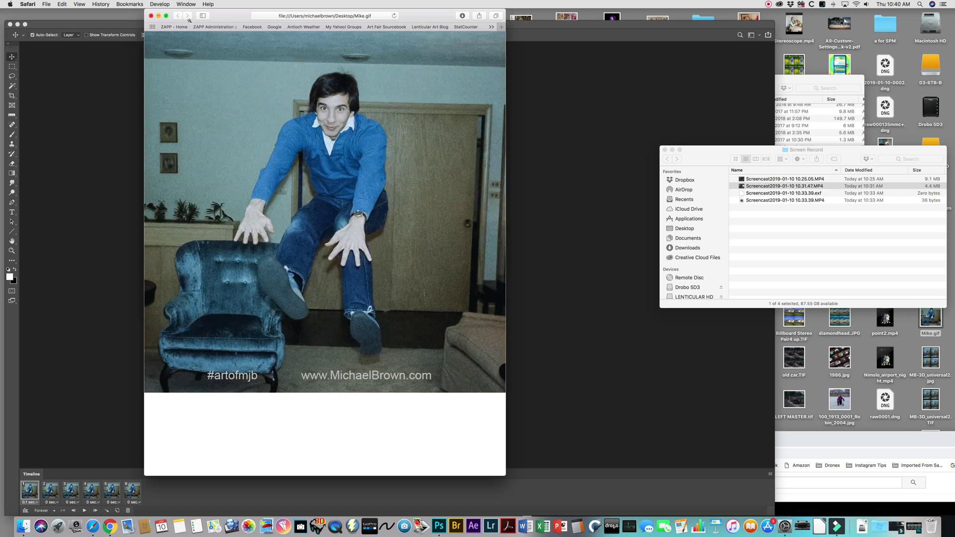
pyautogui.press('super+w')
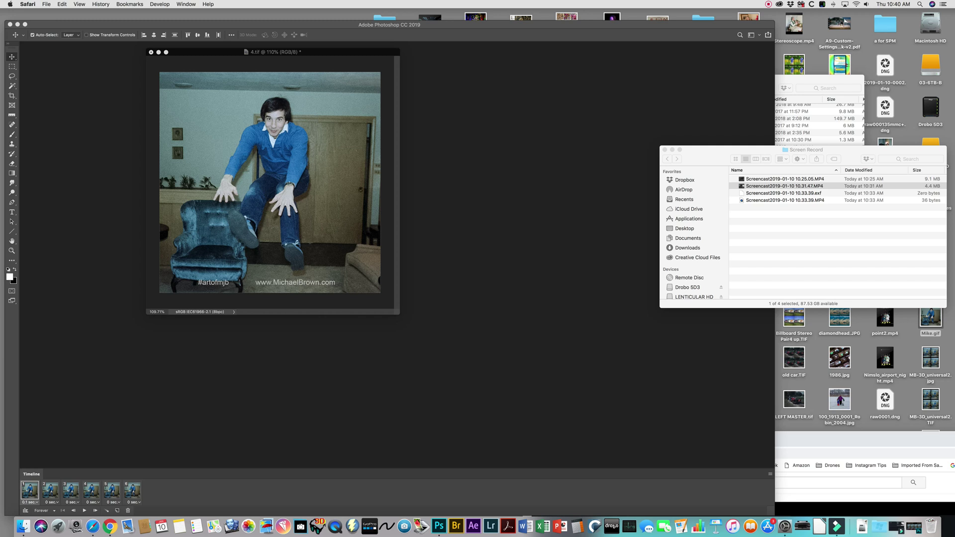
pyautogui.moveTo(824, 150); pyautogui.dragTo(939, 208)
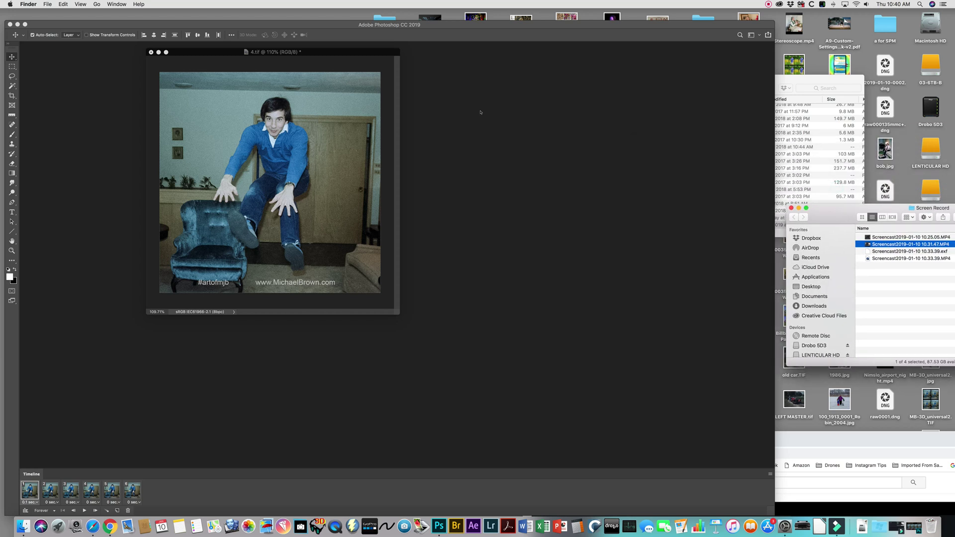
pyautogui.click(476, 67)
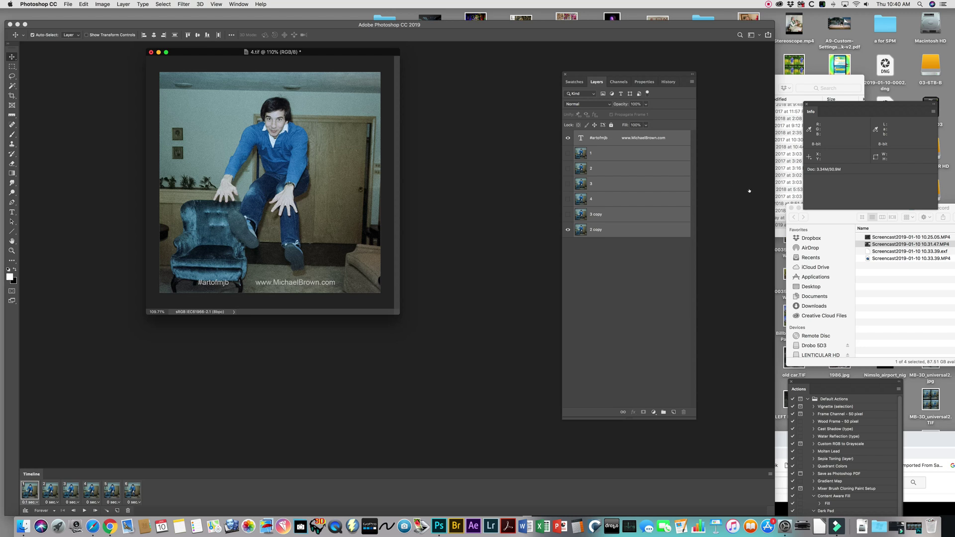
# Step: Duplicate the six image layers as a second set directly below the text layer
pyautogui.click(599, 152)
pyautogui.keyDown('shift'); pyautogui.click(609, 229); pyautogui.keyUp('shift')
pyautogui.moveTo(609, 229); pyautogui.dragTo(633, 282)
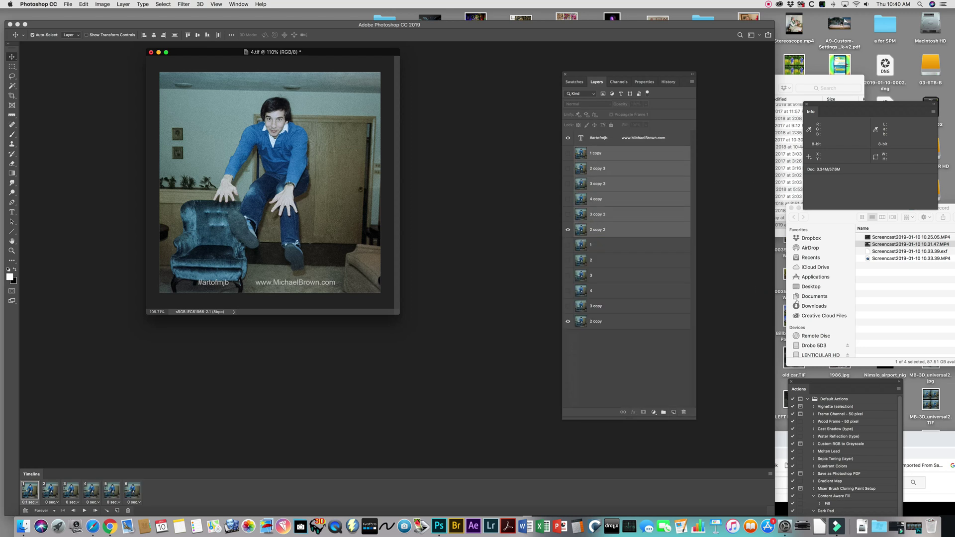
# Step: Keep duplicating all the image layers below the text layer until the stack holds 32 sets of six
pyautogui.click(606, 152)
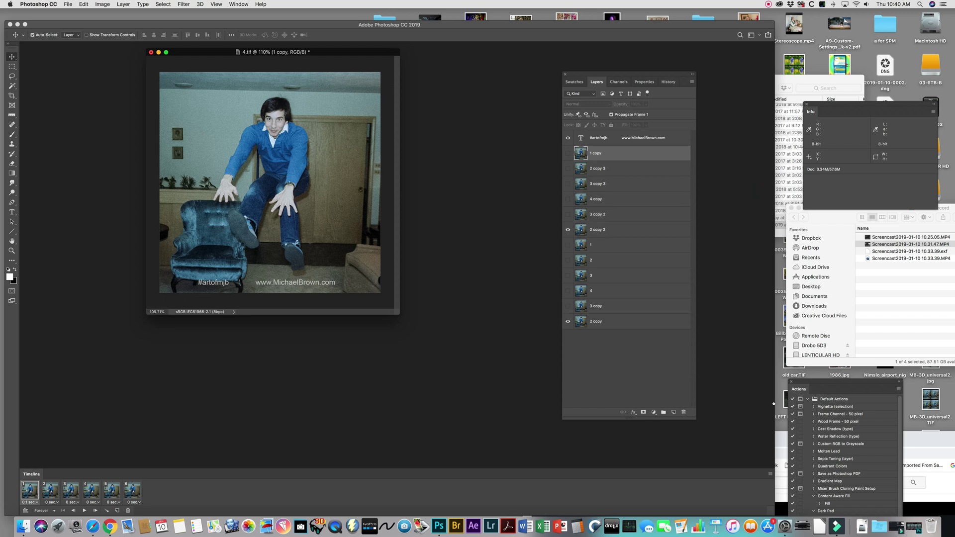
pyautogui.keyDown('shift'); pyautogui.click(620, 321); pyautogui.keyUp('shift')
pyautogui.doubleClick(620, 321)
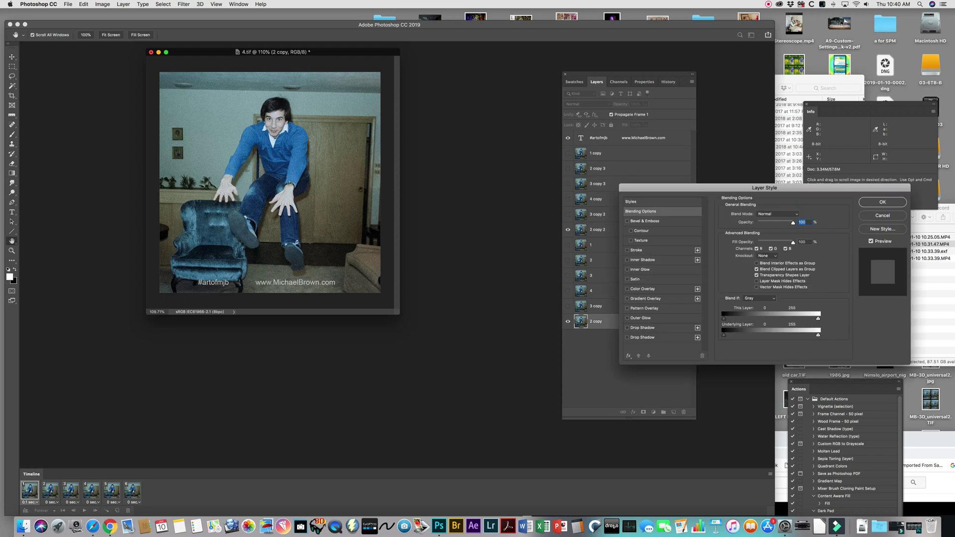
pyautogui.click(882, 216)
pyautogui.click(612, 152)
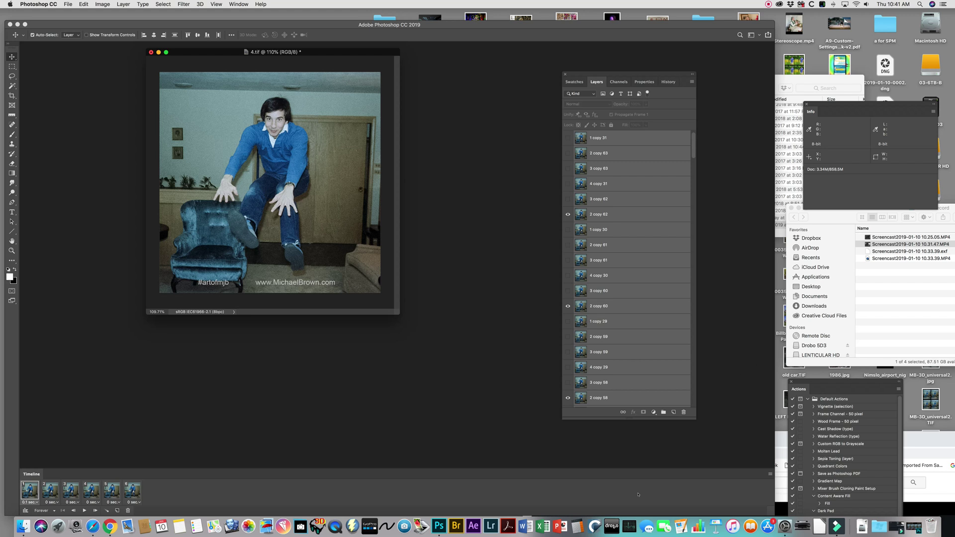
pyautogui.scroll(1, 626, 269)
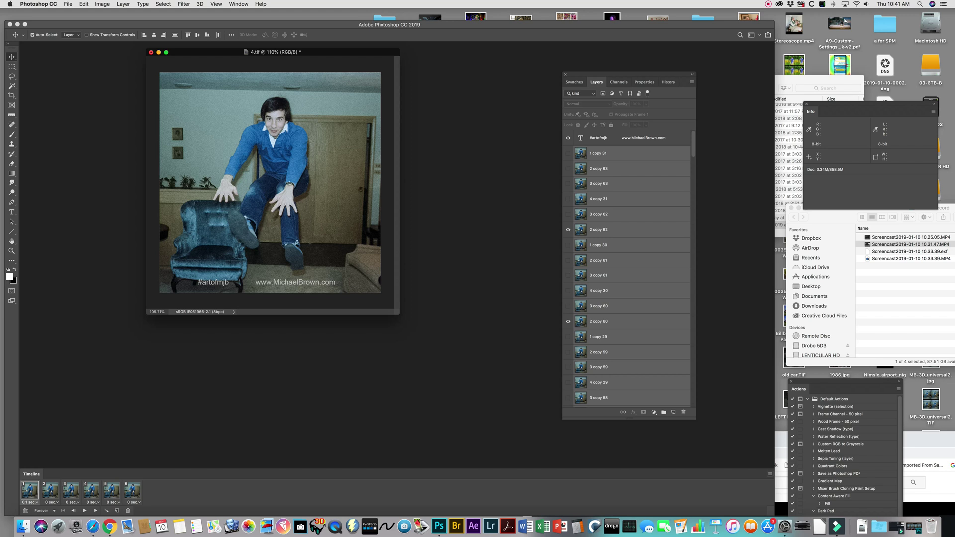
# Step: Delete the existing frame animation and make the text layer and all the duplicated image layers visible
pyautogui.click(769, 474)
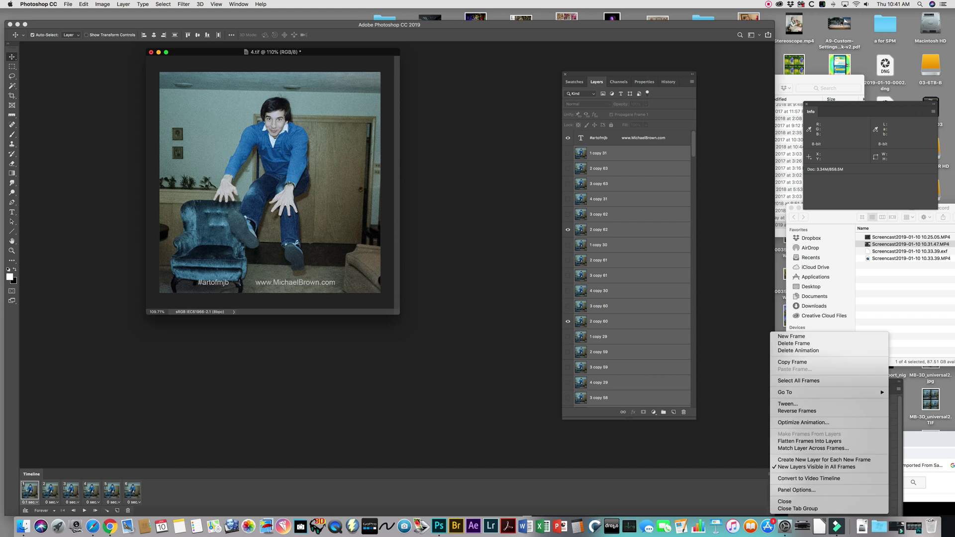
pyautogui.click(803, 350)
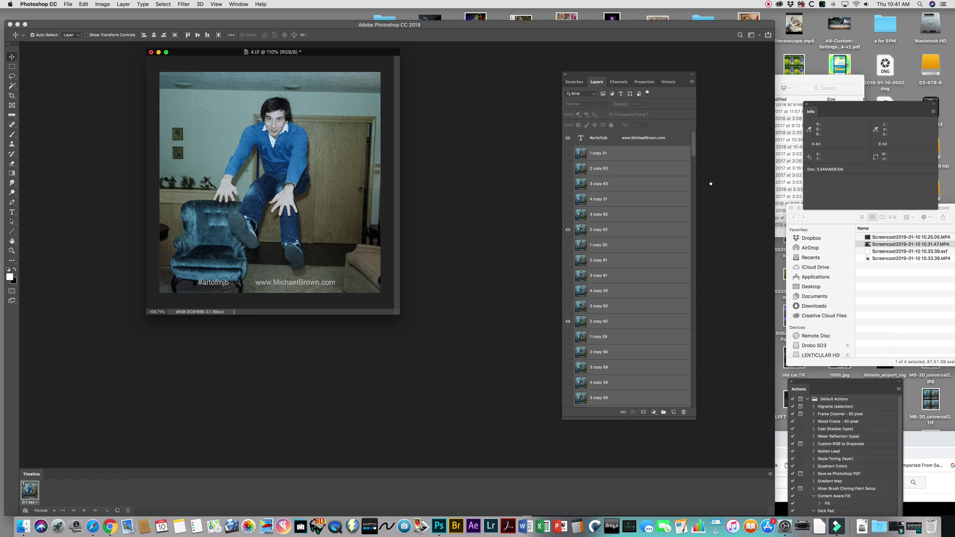
pyautogui.rightClick(567, 138)
pyautogui.click(570, 147)
pyautogui.scroll(-20, 629, 269)
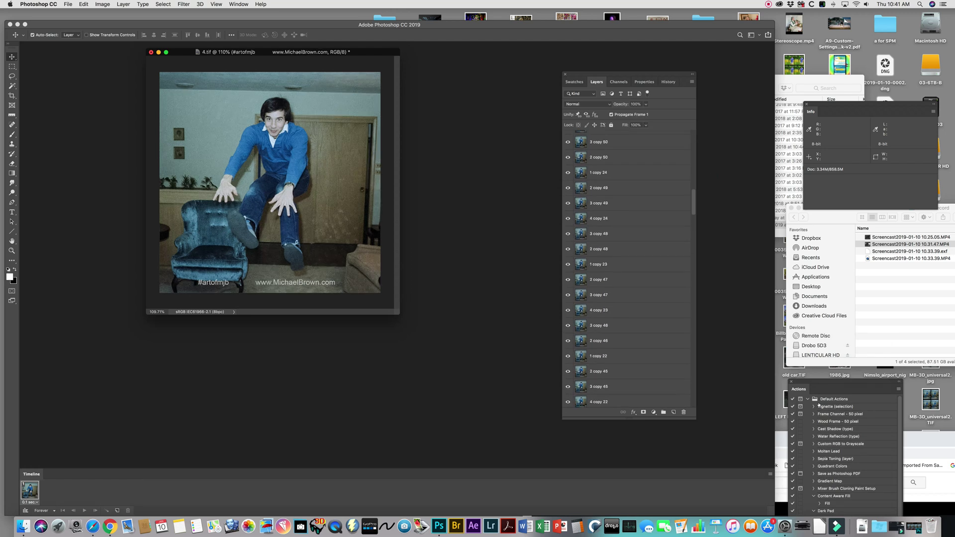
# Step: Turn all the layers into animation frames of 0.1 seconds each, with the text layer visible throughout
pyautogui.click(769, 474)
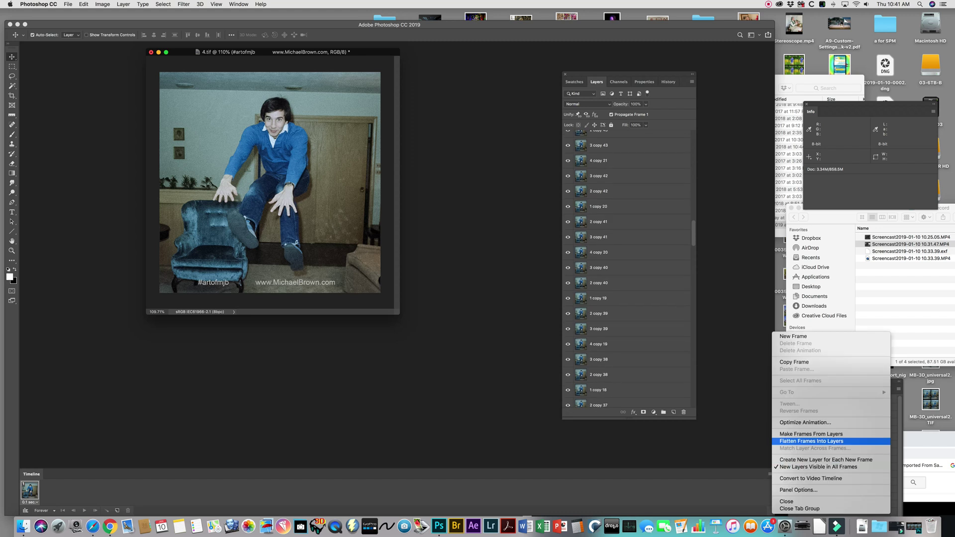
pyautogui.click(810, 434)
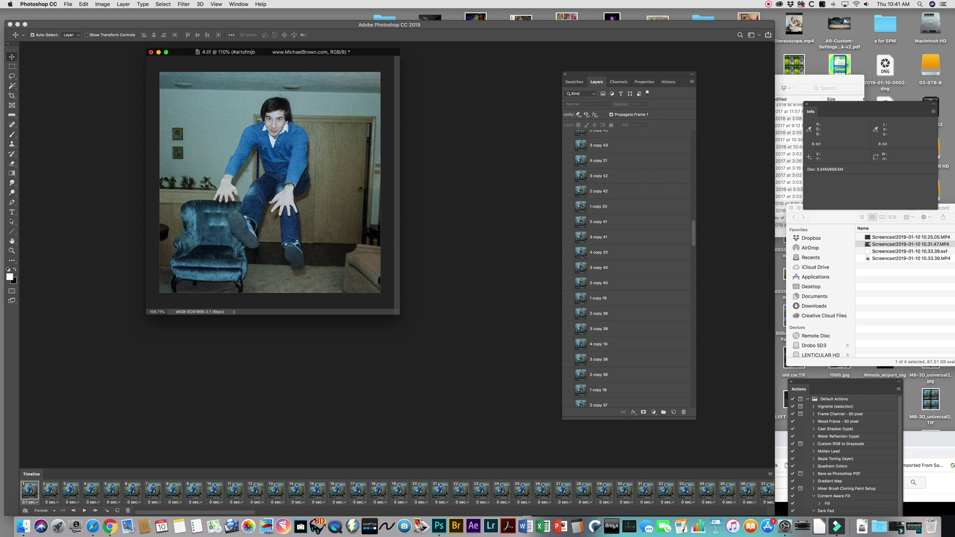
pyautogui.hscroll(15, 397, 493)
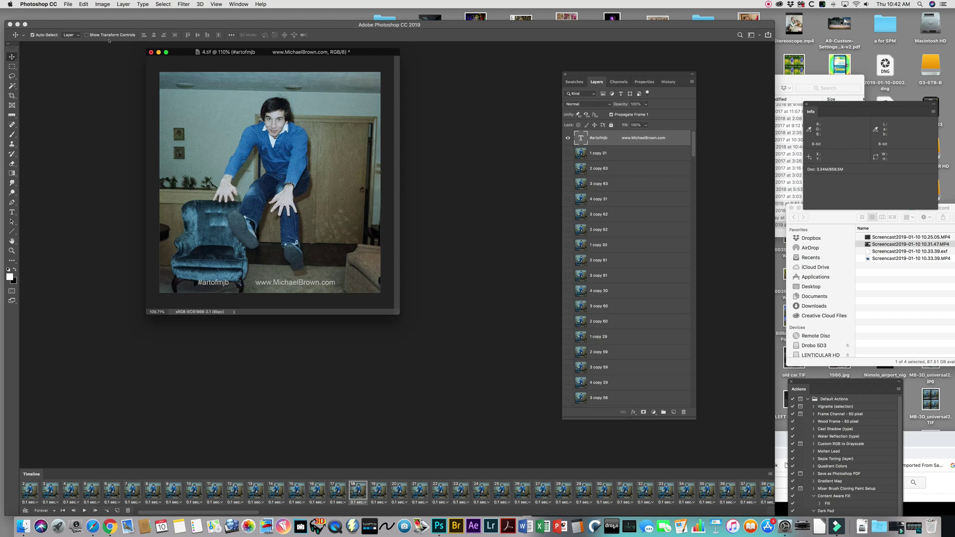
# Step: Render all frames as a High Quality H.264 video on the Desktop, using the man's first name as the file name
pyautogui.click(68, 4)
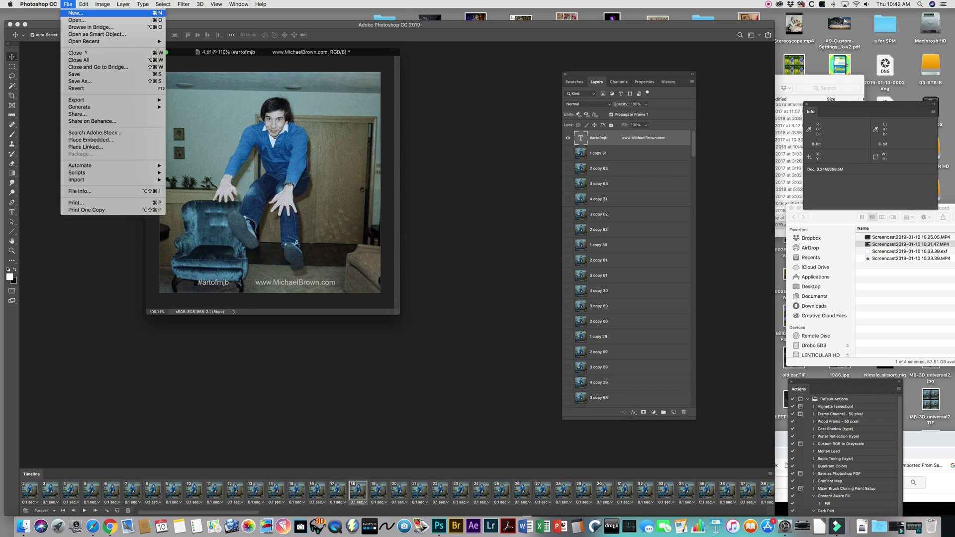
pyautogui.moveTo(114, 100)
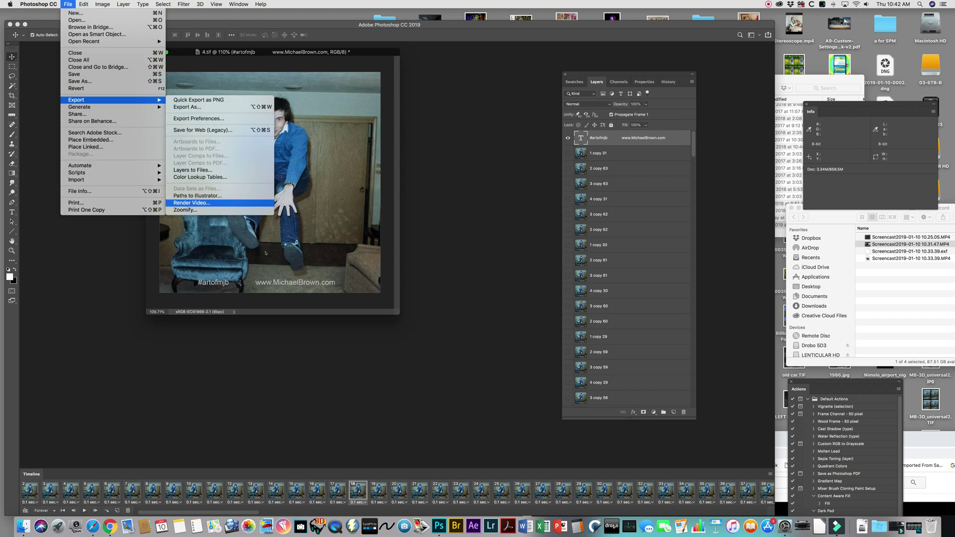
pyautogui.click(213, 203)
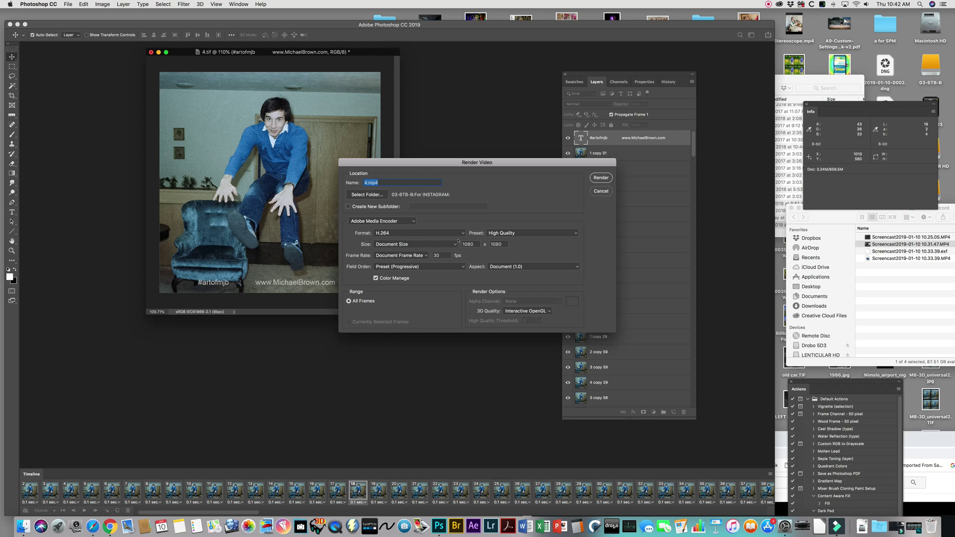
pyautogui.click(366, 194)
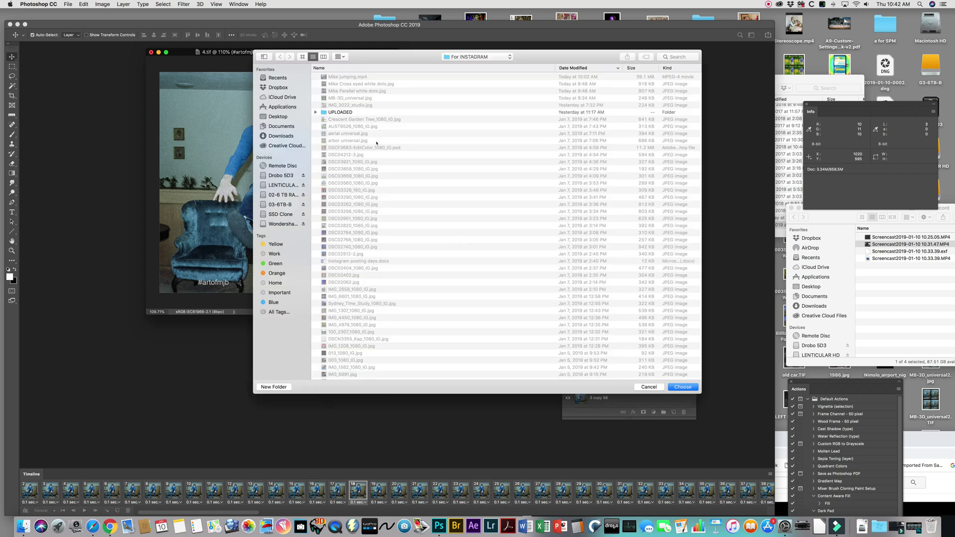
pyautogui.press('super+shift+d')
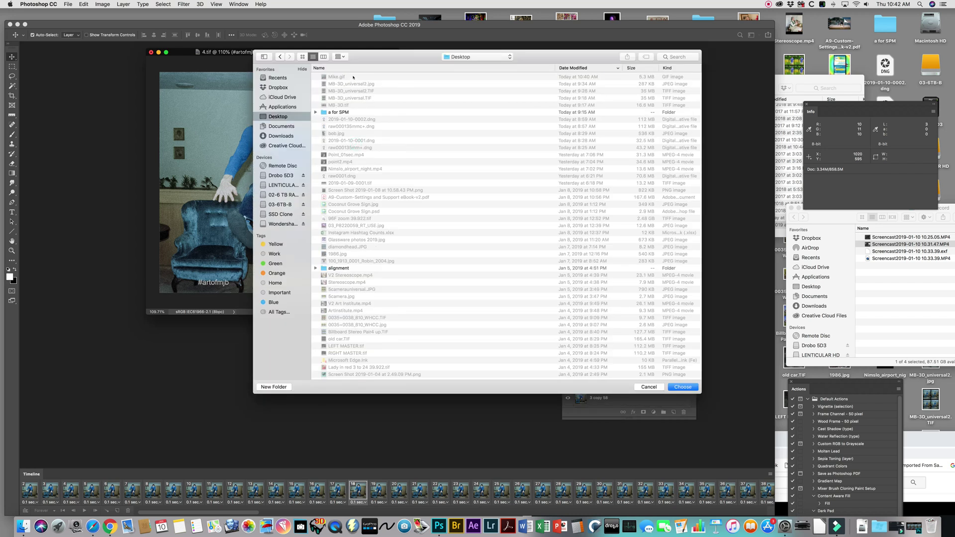
pyautogui.press('super+bracketleft')
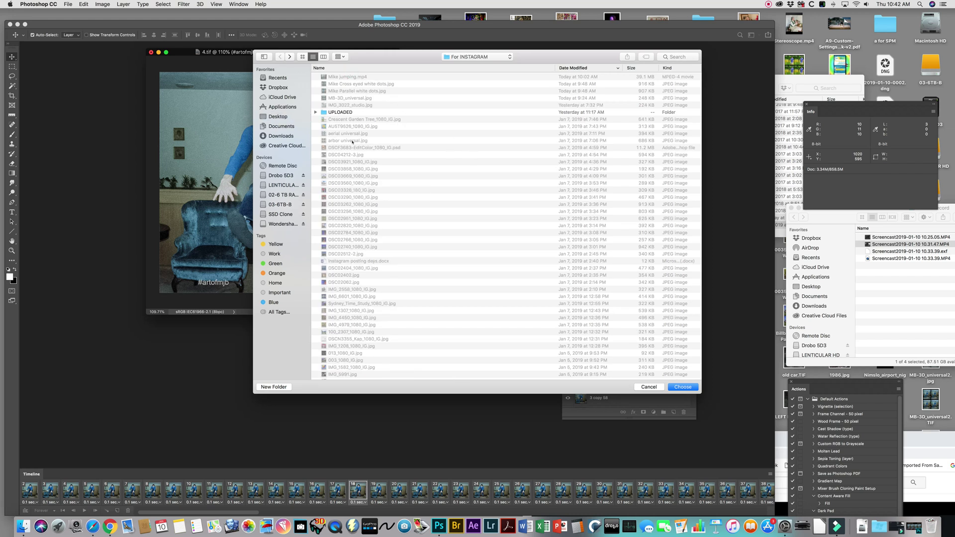
pyautogui.press('super+shift+d')
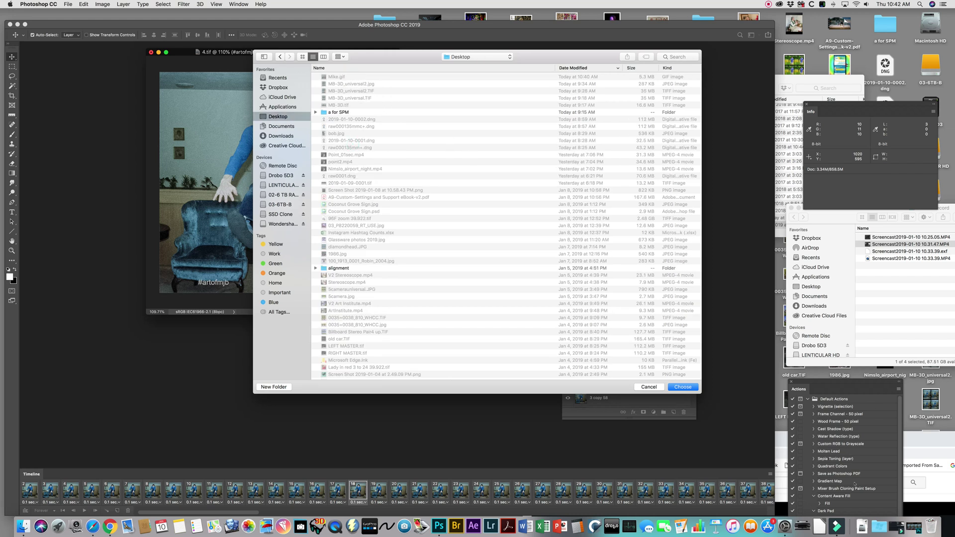
pyautogui.press('Return')
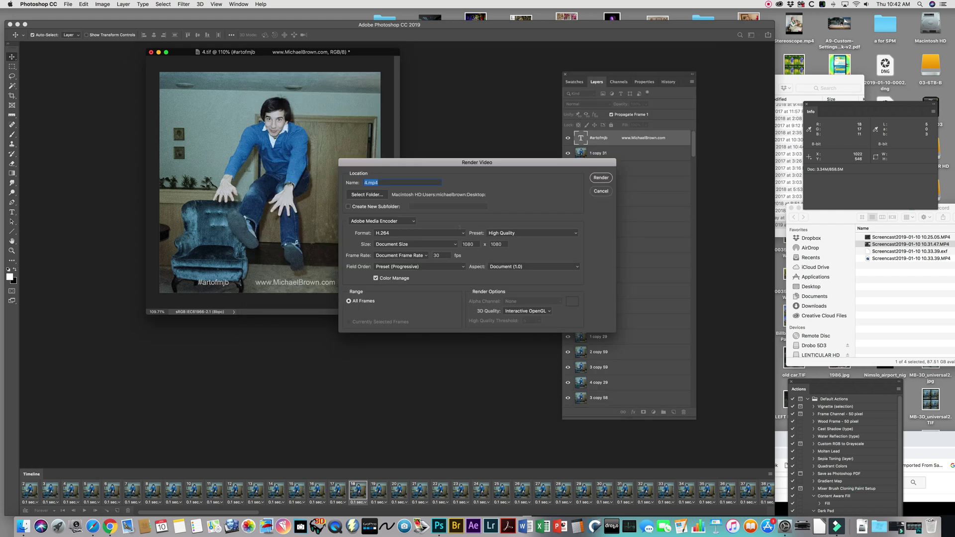
pyautogui.write('Mike')
pyautogui.press('Return')
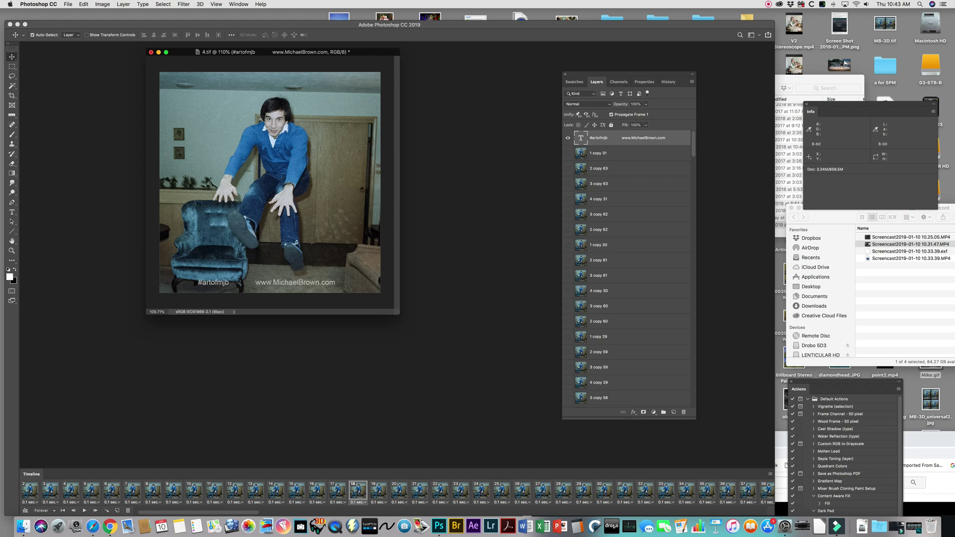
# Step: Open the rendered MP4 from the Desktop in QuickTime Player, play it to check the animation, and close it
pyautogui.moveTo(944, 208); pyautogui.dragTo(782, 77)
pyautogui.moveTo(930, 315)
pyautogui.moveTo(929, 315); pyautogui.dragTo(335, 525)
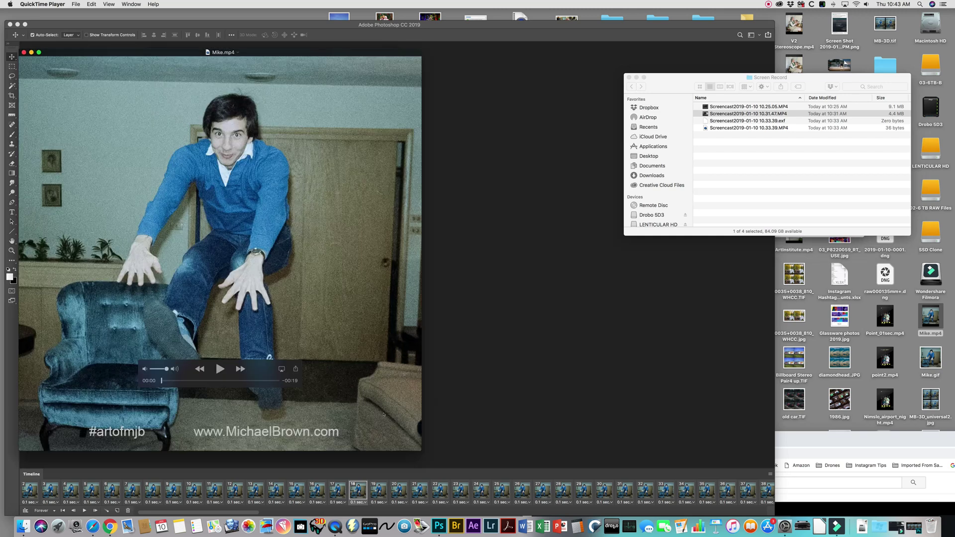
pyautogui.press('space')
pyautogui.press('super+w')
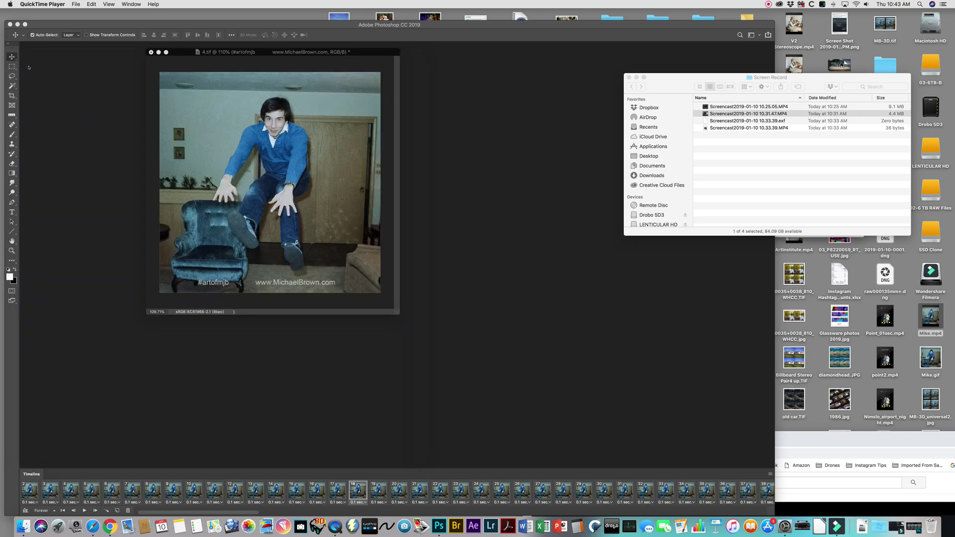